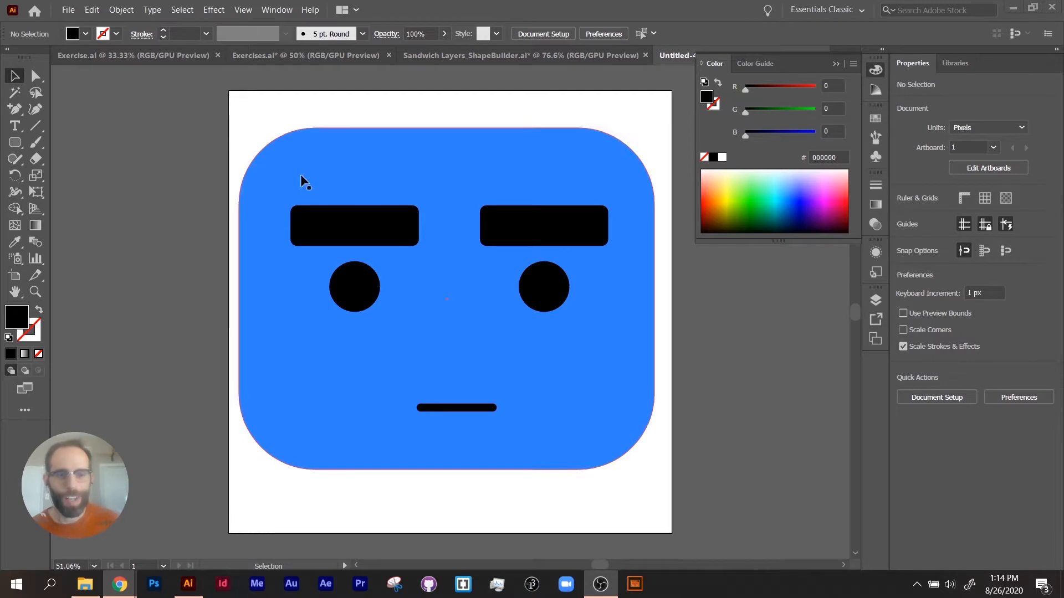
# Start an Arc warp on the eyebrow above the right eye and reset its bend and horizontal distortion to 0%
pyautogui.click(509, 239)
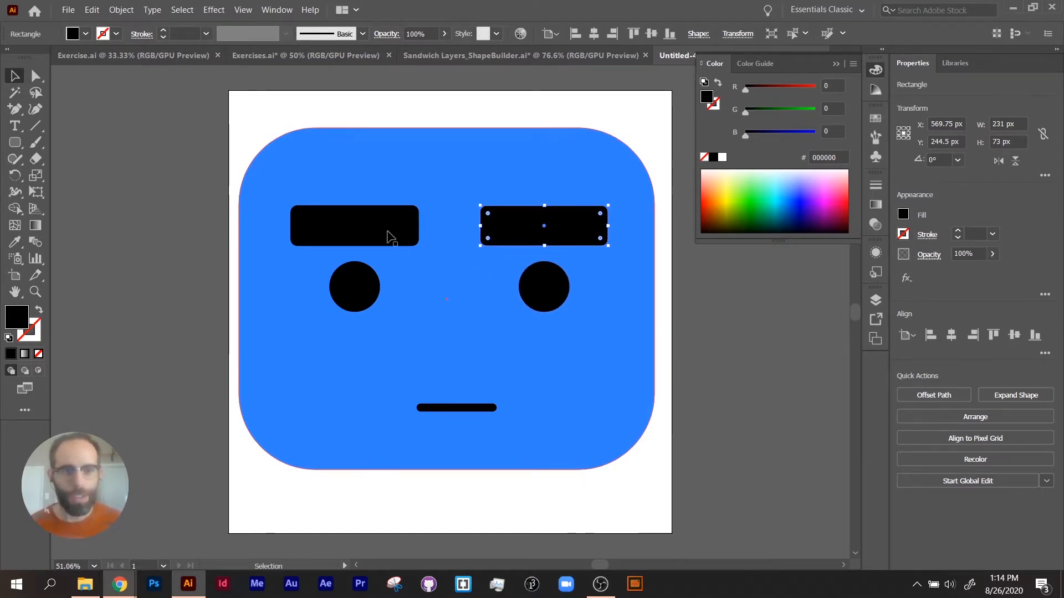
pyautogui.click(214, 9)
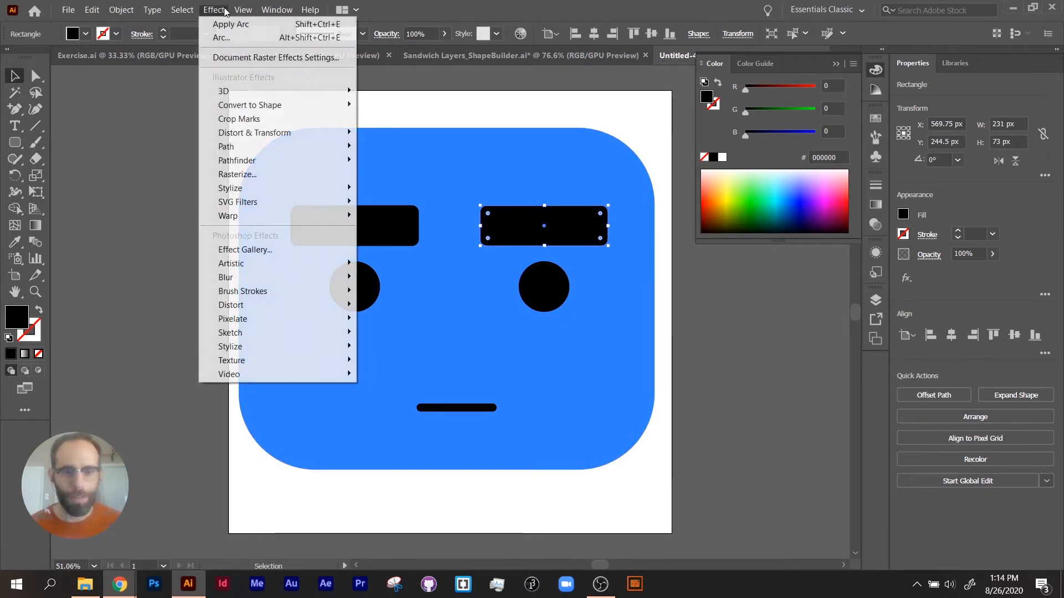
pyautogui.moveTo(252, 216)
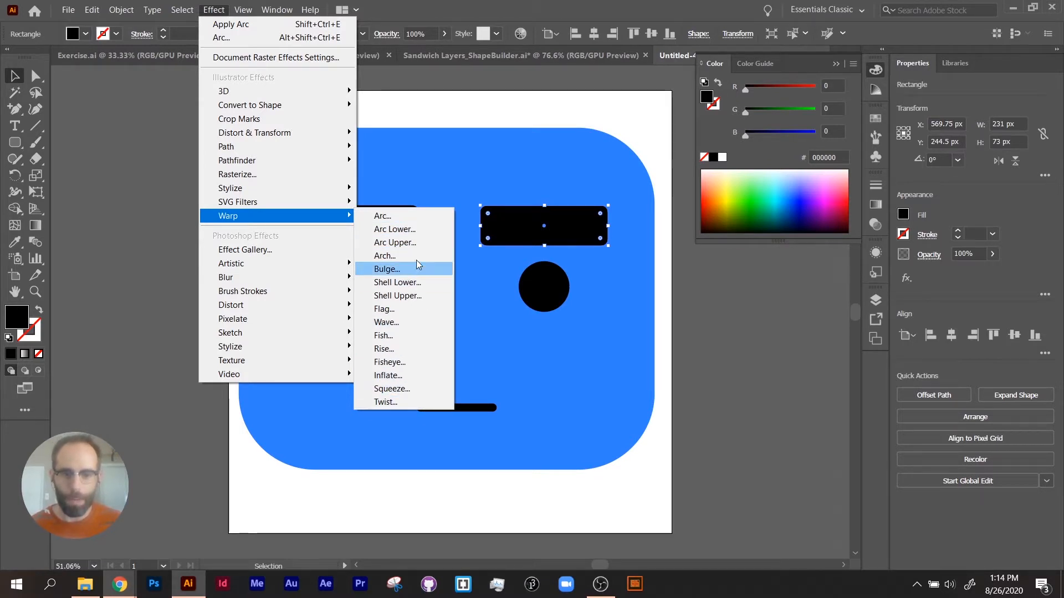
pyautogui.click(407, 219)
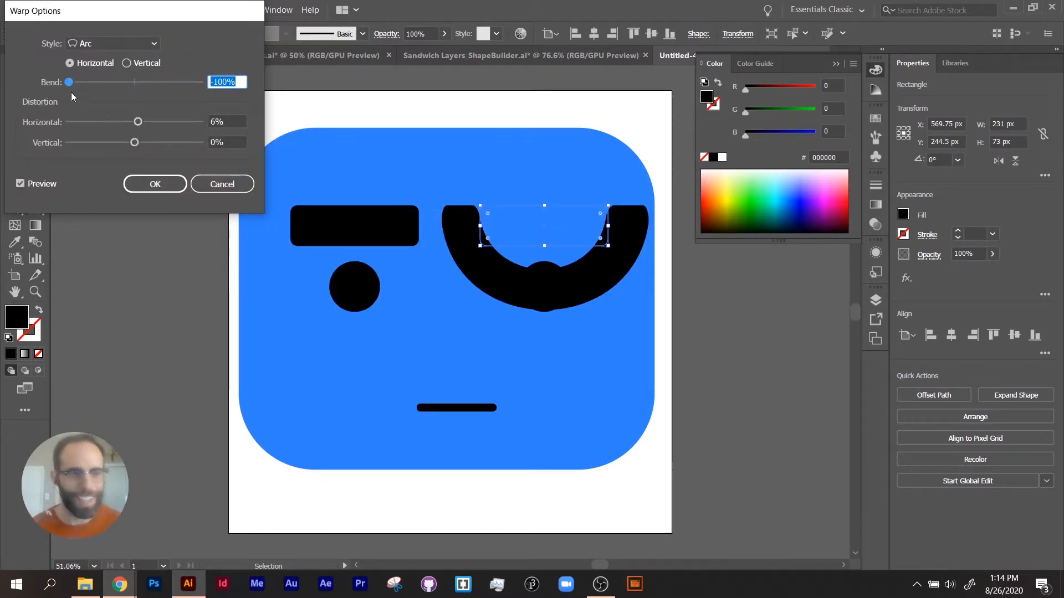
pyautogui.moveTo(69, 84); pyautogui.dragTo(136, 88)
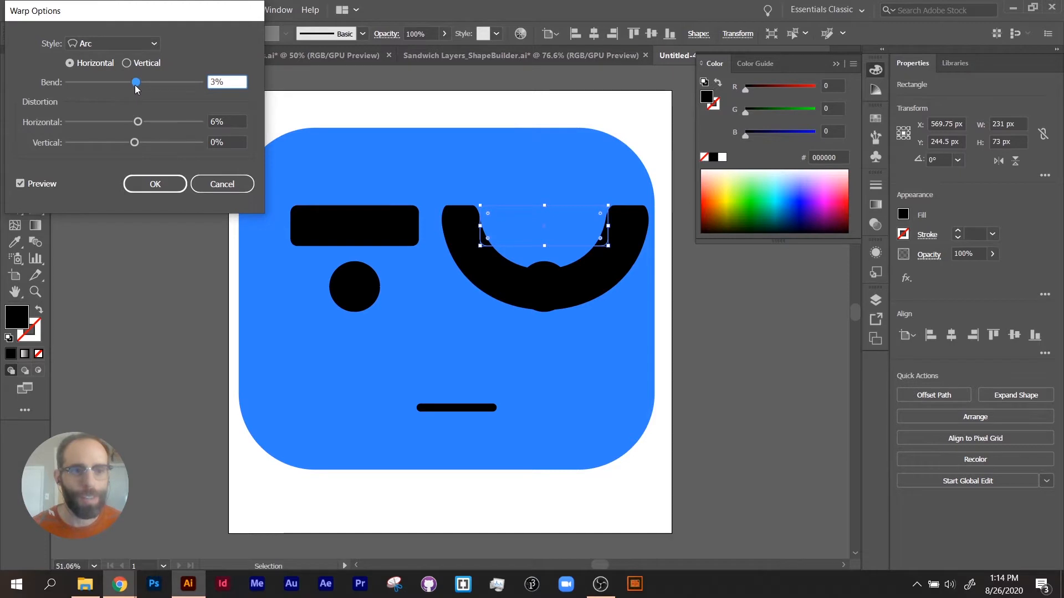
pyautogui.write('0')
pyautogui.press('Tab')
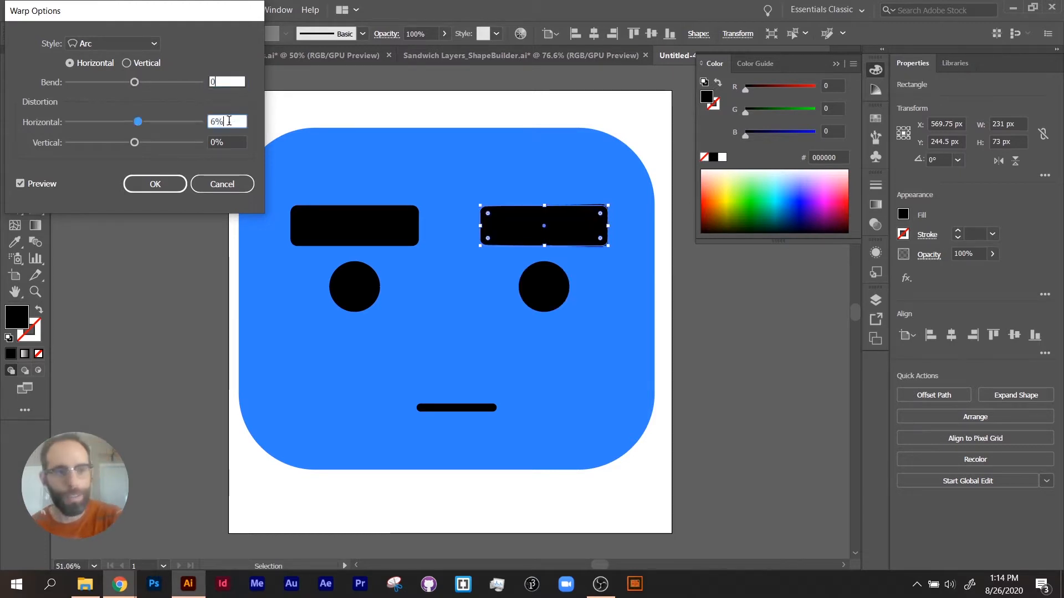
pyautogui.write('0')
pyautogui.click(35, 186)
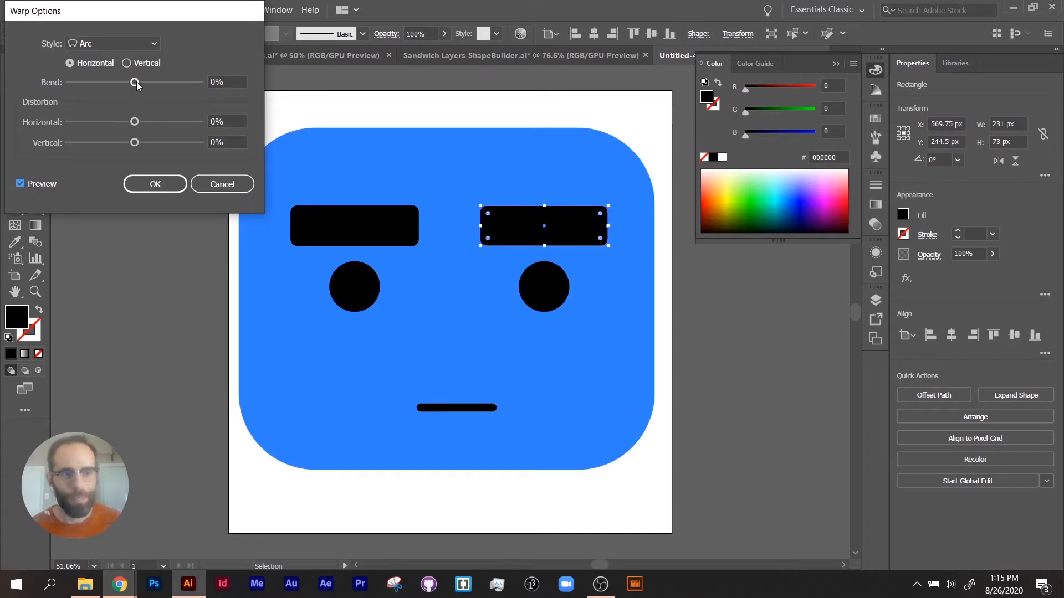
# Try a vertical Arc warp on the right eyebrow with a -6% bend and -47% horizontal distortion
pyautogui.moveTo(135, 82); pyautogui.dragTo(170, 87)
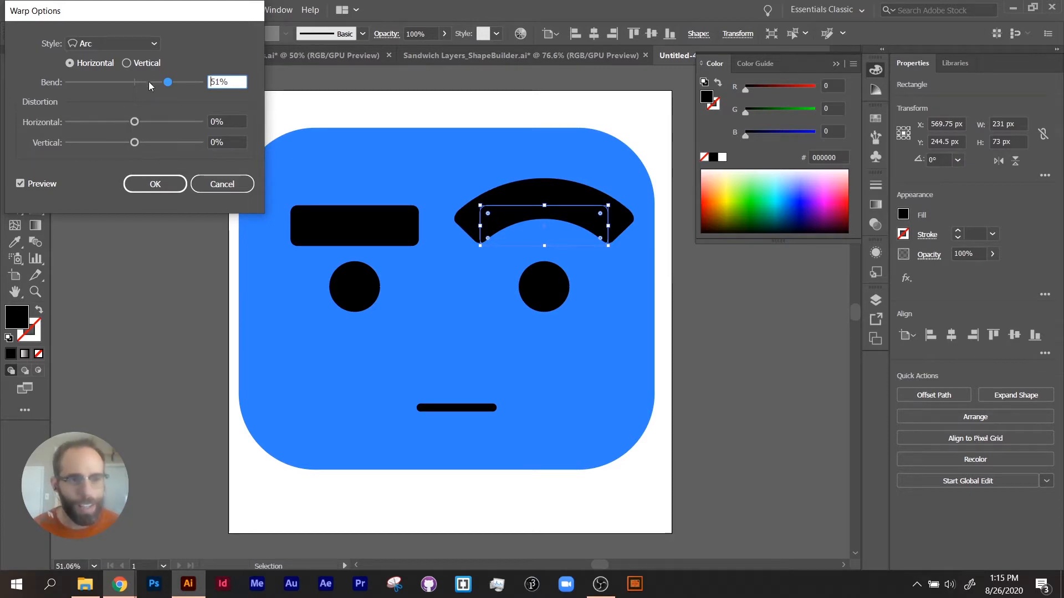
pyautogui.moveTo(148, 82)
pyautogui.mouseDown()
pyautogui.moveTo(107, 87)
pyautogui.moveTo(147, 87)
pyautogui.moveTo(121, 87)
pyautogui.moveTo(130, 86)
pyautogui.mouseUp()
pyautogui.click(126, 63)
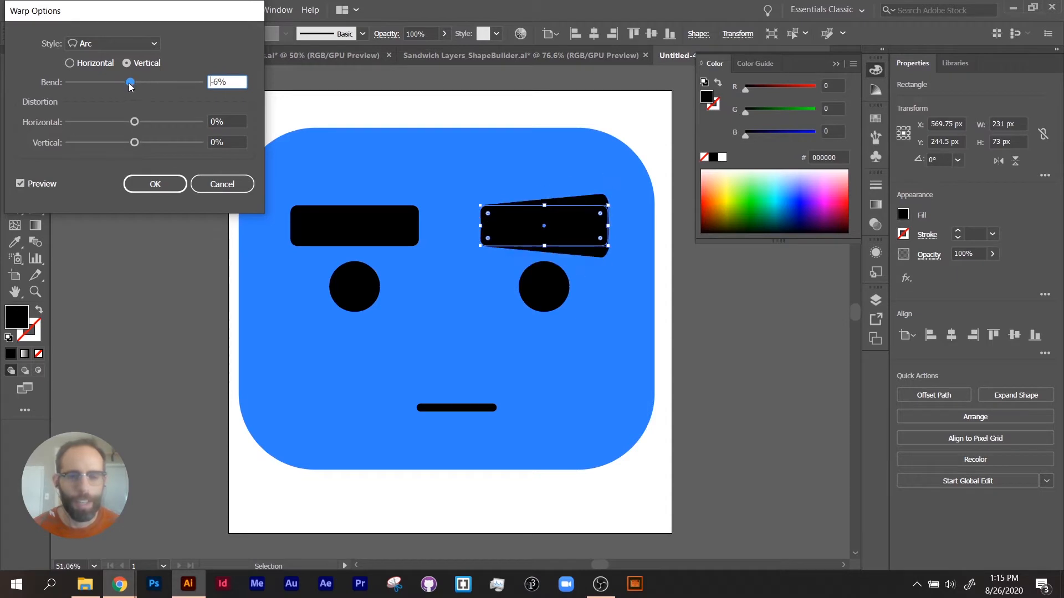
pyautogui.moveTo(137, 122); pyautogui.dragTo(102, 122)
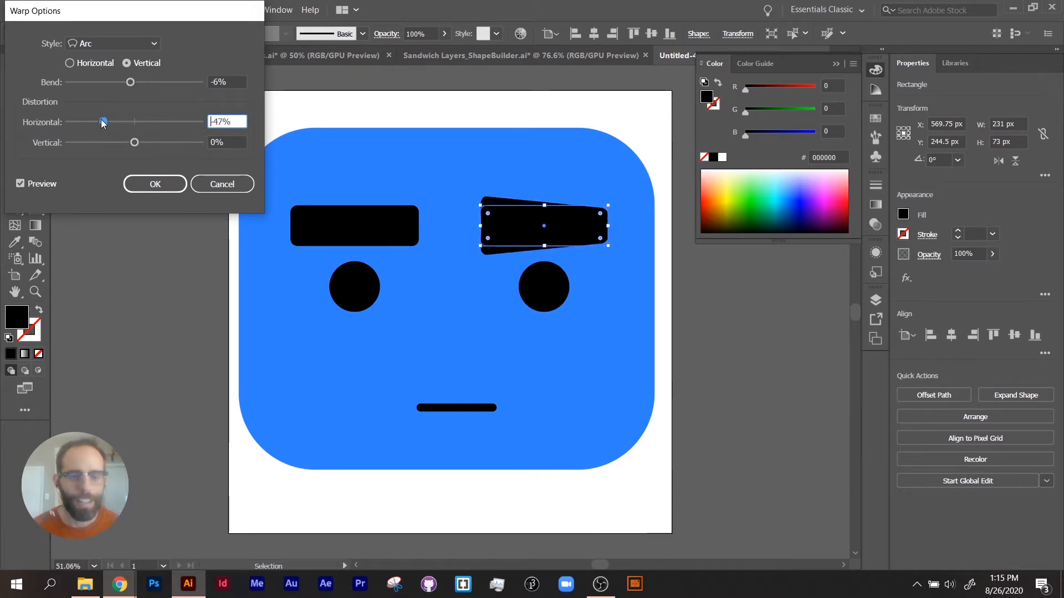
# Apply a horizontal Arc warp to the right eyebrow with a 30% bend and 53% horizontal distortion
pyautogui.click(96, 67)
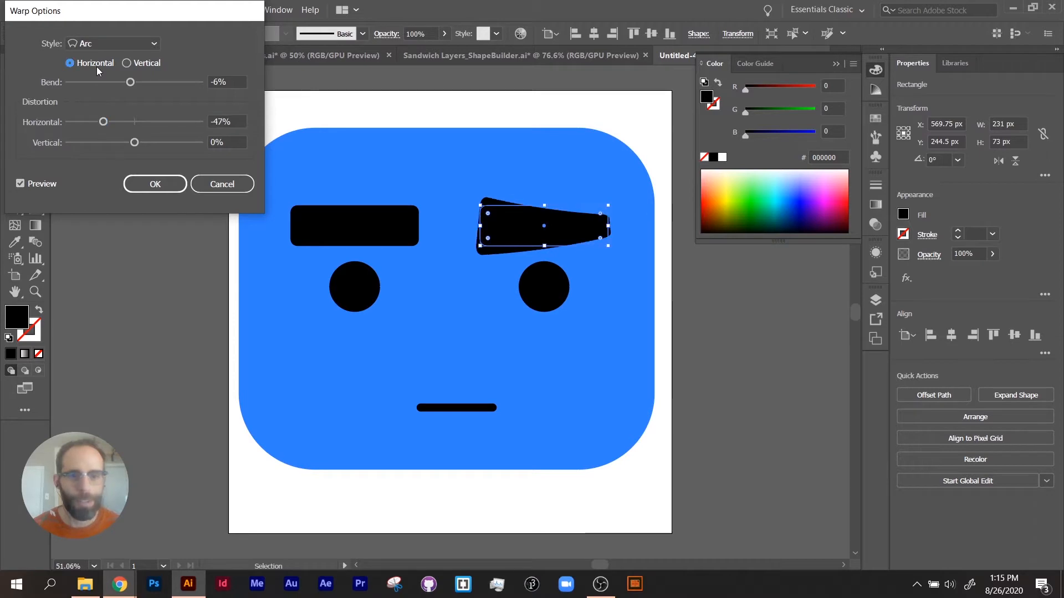
pyautogui.moveTo(104, 121); pyautogui.dragTo(156, 123)
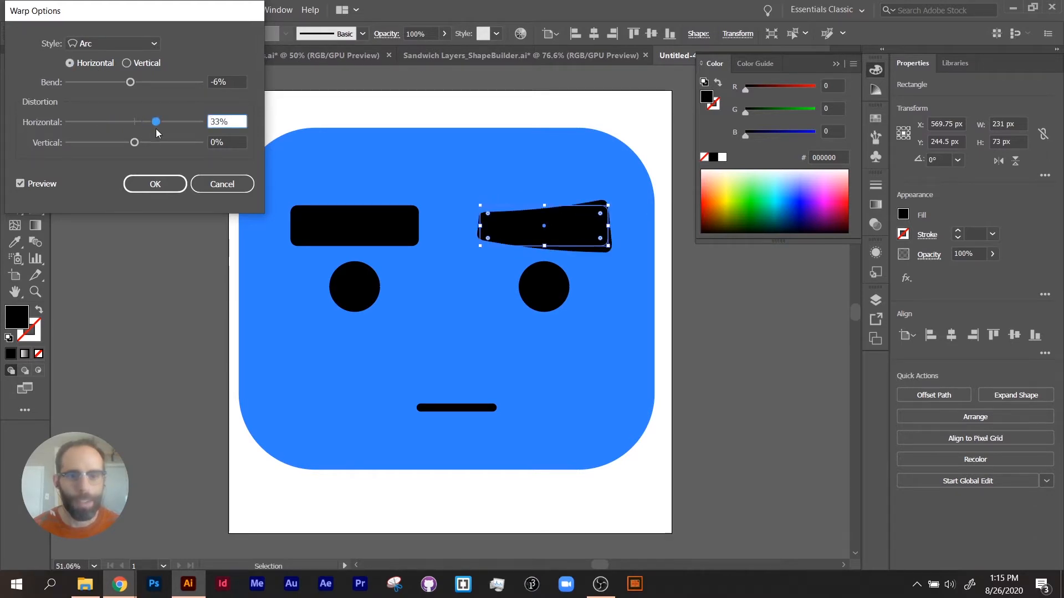
pyautogui.moveTo(130, 82); pyautogui.dragTo(154, 82)
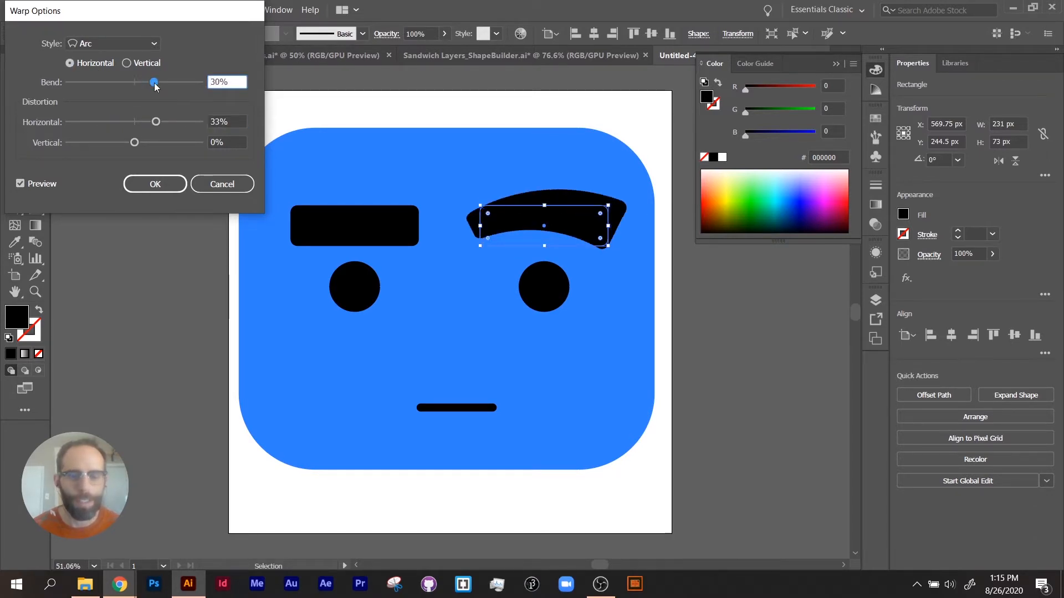
pyautogui.moveTo(156, 121); pyautogui.dragTo(170, 121)
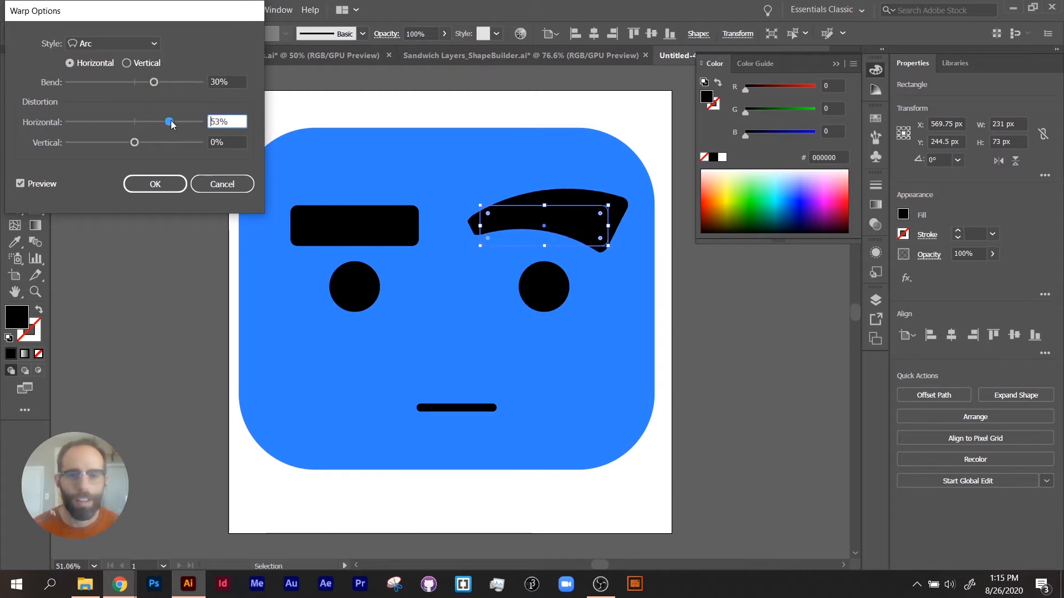
pyautogui.click(172, 184)
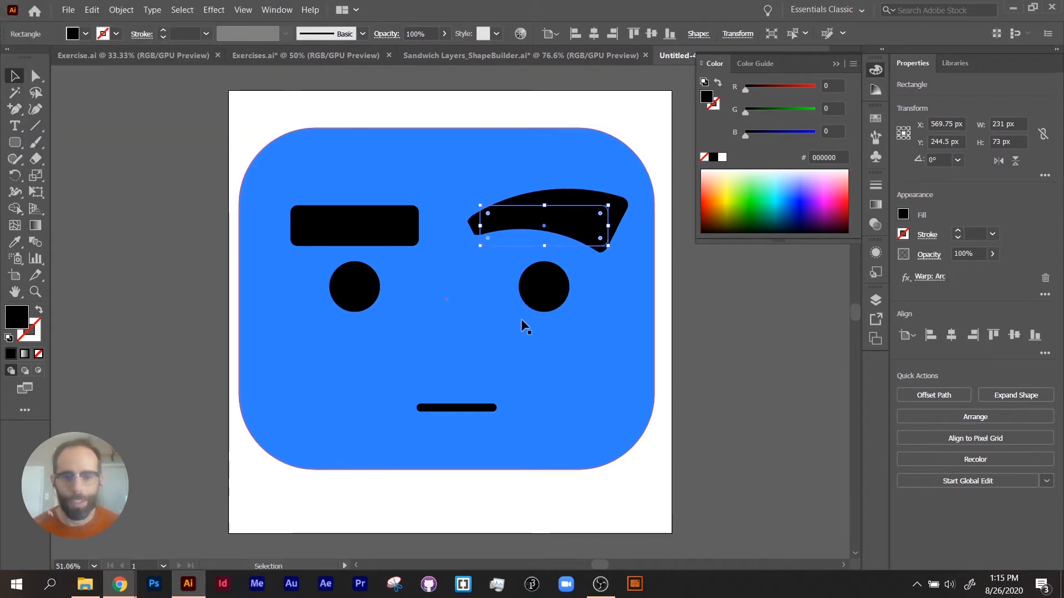
# Apply a horizontal Flag warp to the left eyebrow with a -56% bend and 65% horizontal distortion, and deselect it
pyautogui.click(390, 237)
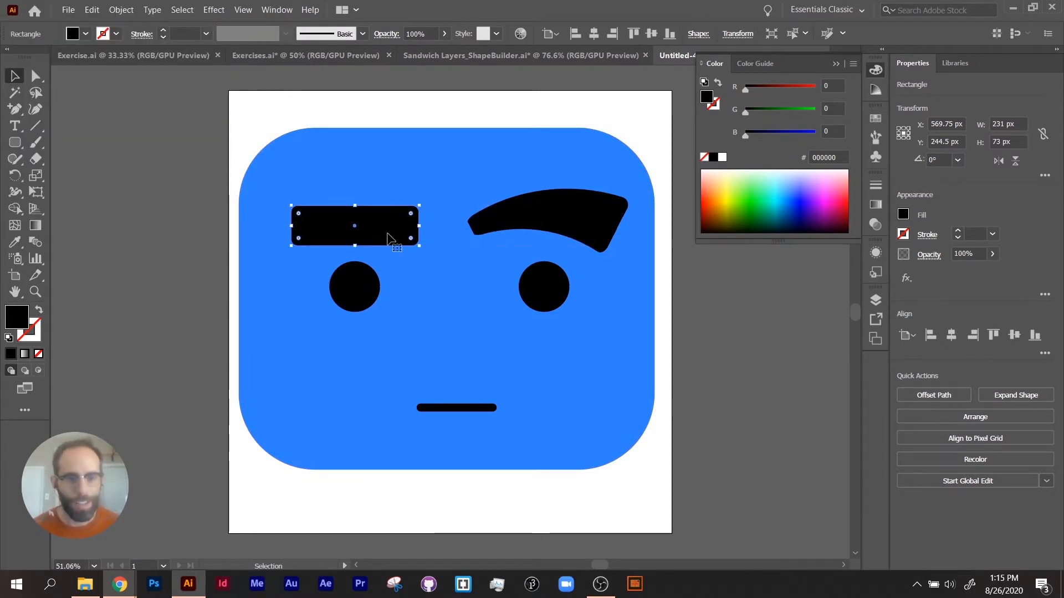
pyautogui.click(211, 10)
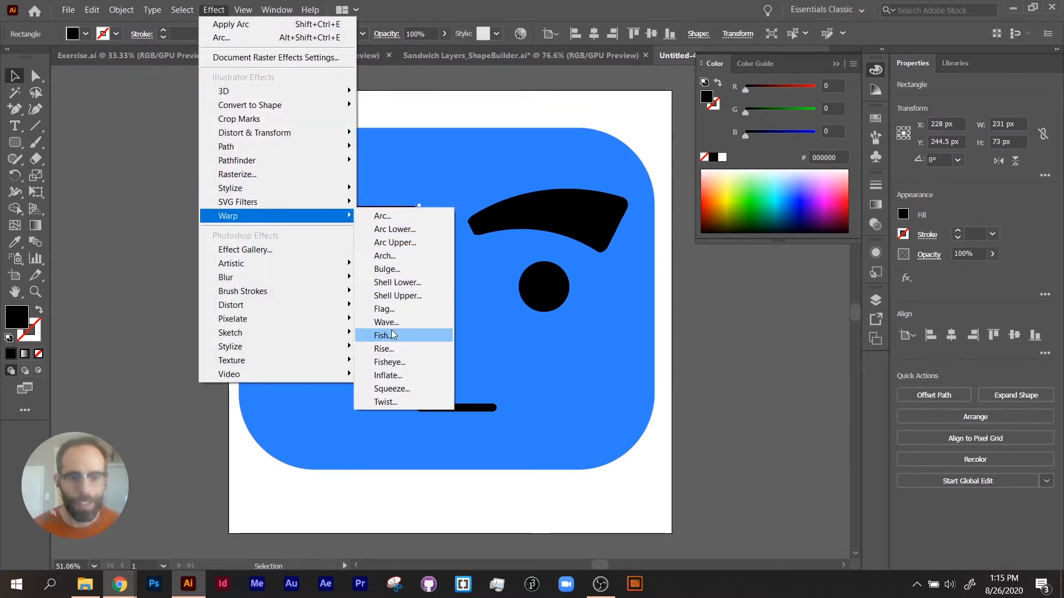
pyautogui.click(394, 310)
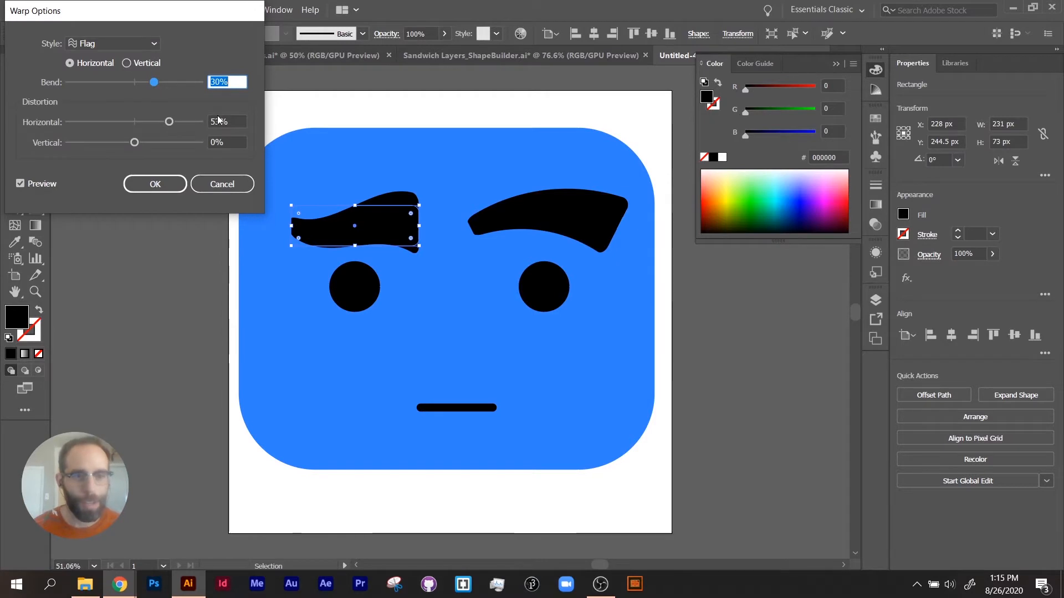
pyautogui.moveTo(154, 82); pyautogui.dragTo(99, 86)
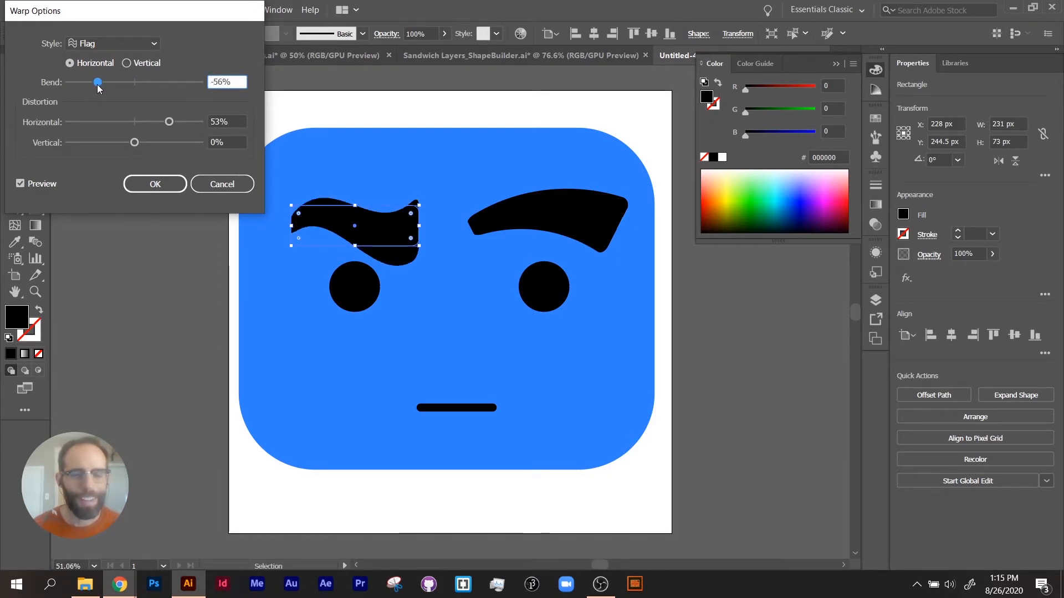
pyautogui.moveTo(169, 122); pyautogui.dragTo(139, 124)
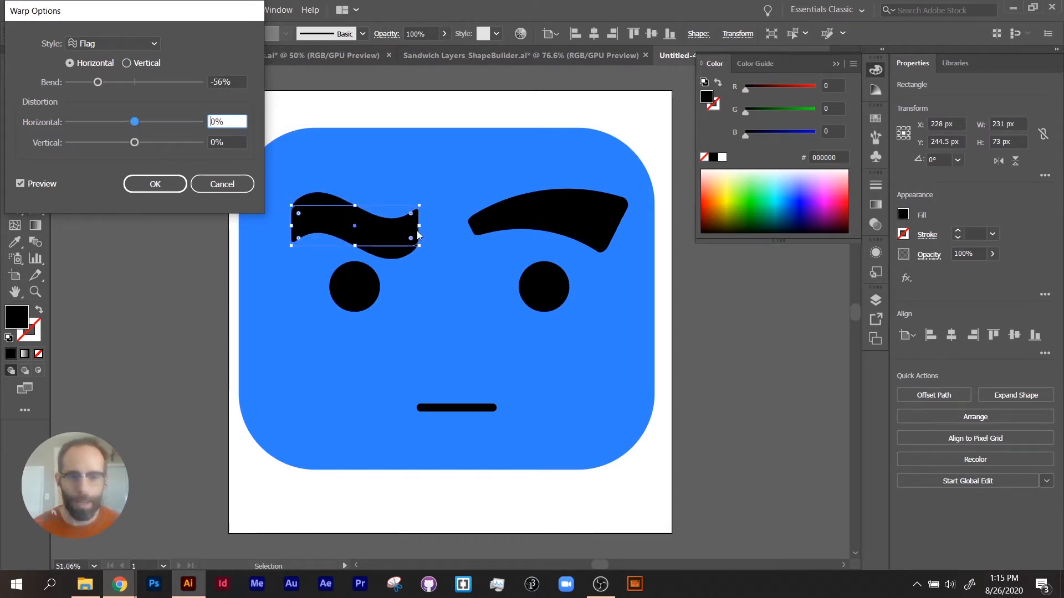
pyautogui.write('31')
pyautogui.moveTo(158, 118); pyautogui.dragTo(175, 118)
pyautogui.click(159, 189)
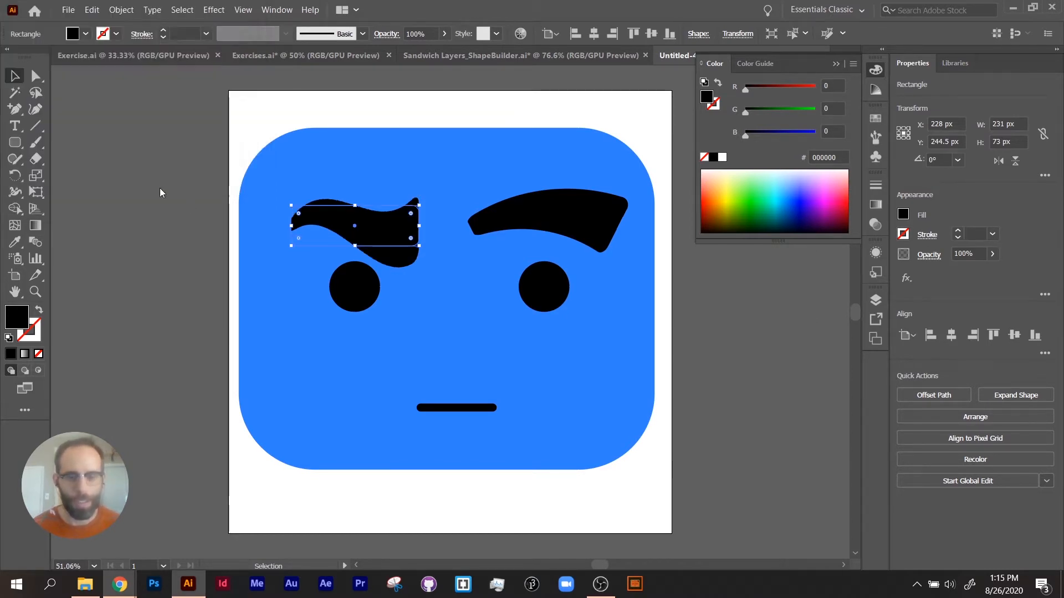
pyautogui.click(192, 246)
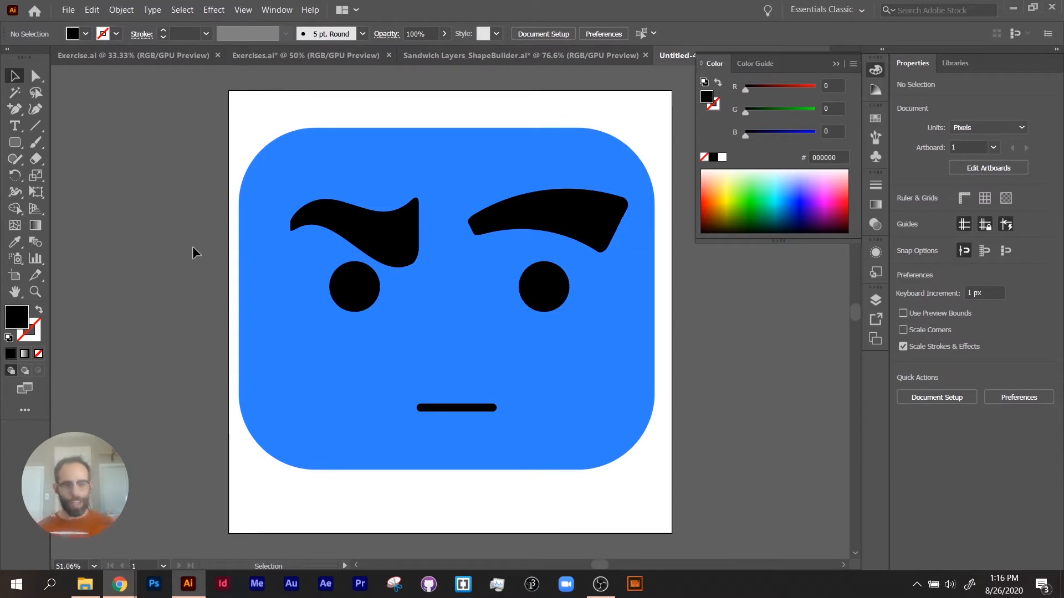
# Compare the warped shapes of both eyebrows with their original rectangle outlines, leaving the left eyebrow selected
pyautogui.click(369, 231)
pyautogui.click(527, 227)
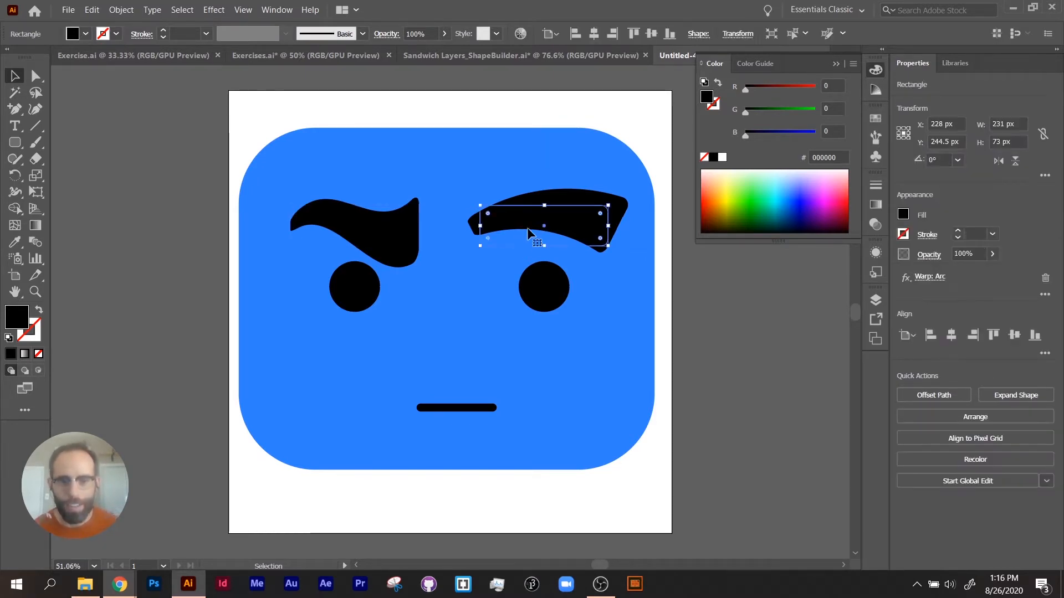
pyautogui.click(378, 261)
pyautogui.click(528, 226)
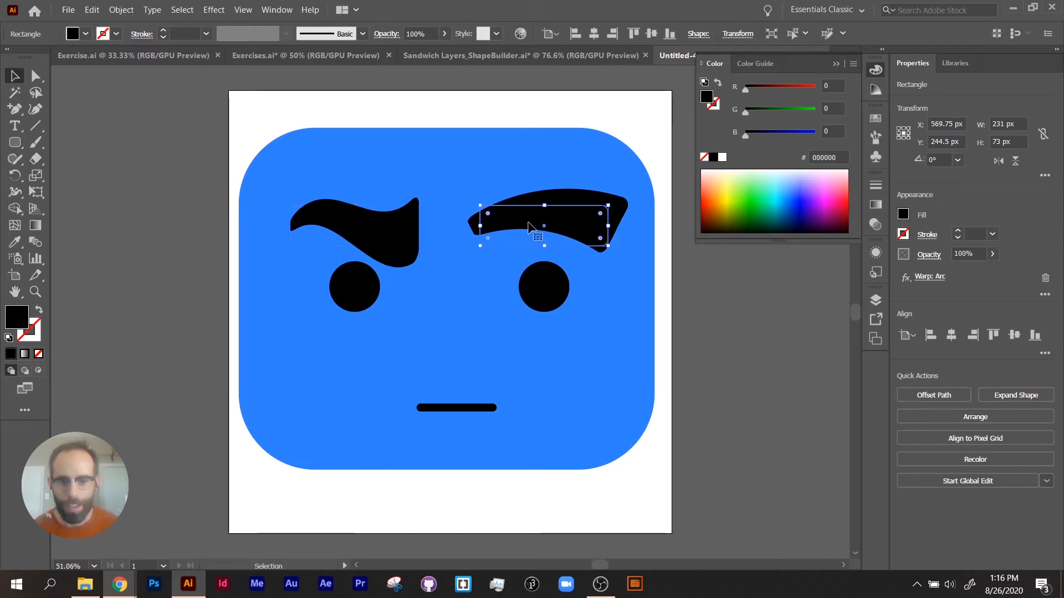
pyautogui.click(375, 217)
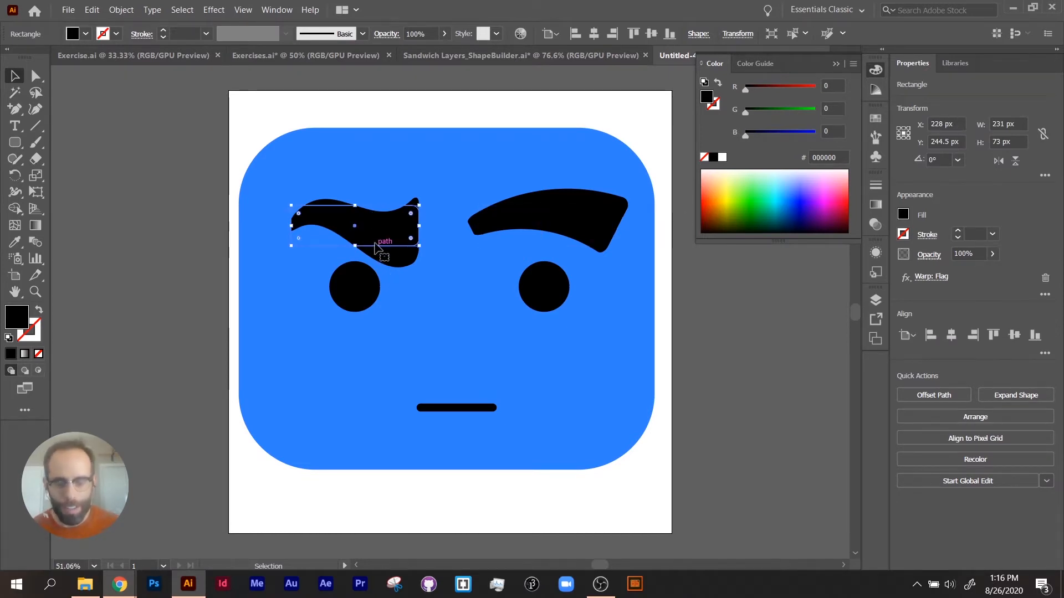
# Try stretching the left eyebrow downward by the lower edge of its original rectangle, and undo the change
pyautogui.scroll(3, 377, 248)
pyautogui.moveTo(540, 349); pyautogui.dragTo(356, 314)
pyautogui.moveTo(698, 299); pyautogui.dragTo(646, 281)
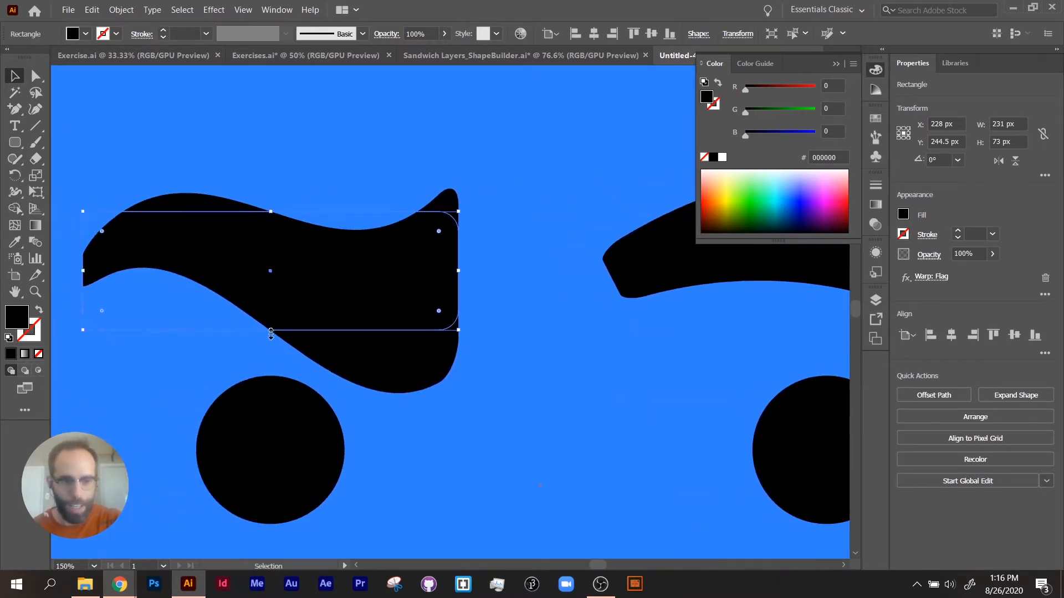
pyautogui.moveTo(271, 333); pyautogui.dragTo(273, 369)
pyautogui.hotkey('ctrl', 'z')
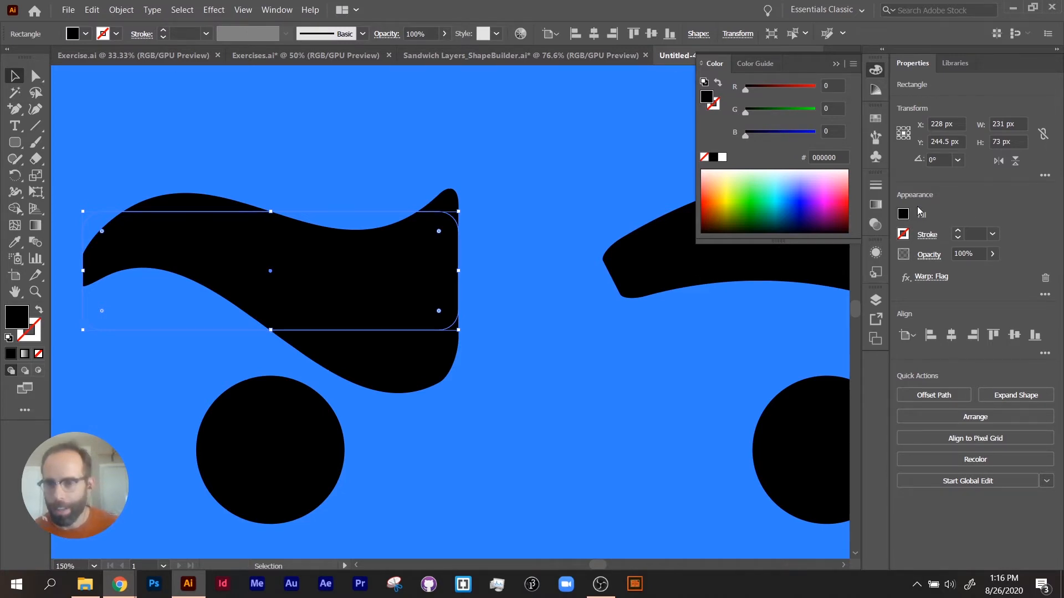
# Display the full list of appearance attributes for the left eyebrow
pyautogui.click(908, 278)
pyautogui.press('Escape')
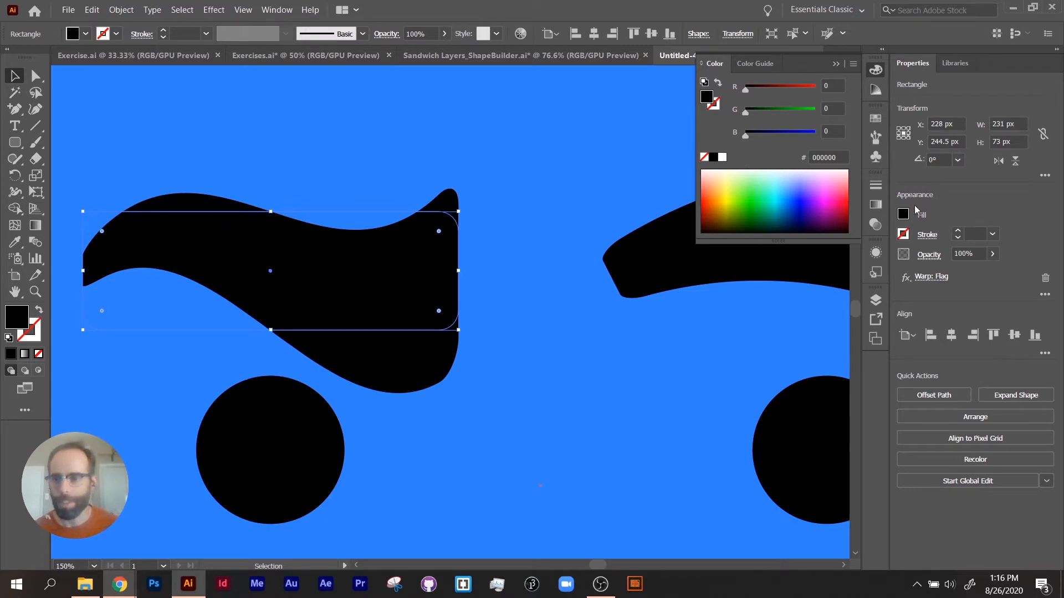
pyautogui.click(277, 11)
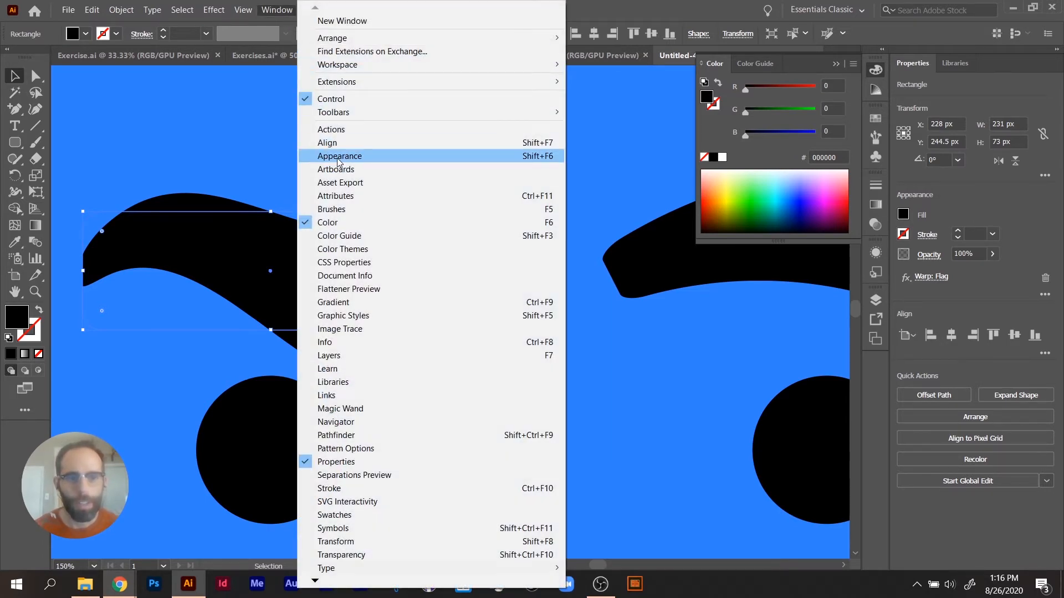
pyautogui.click(338, 156)
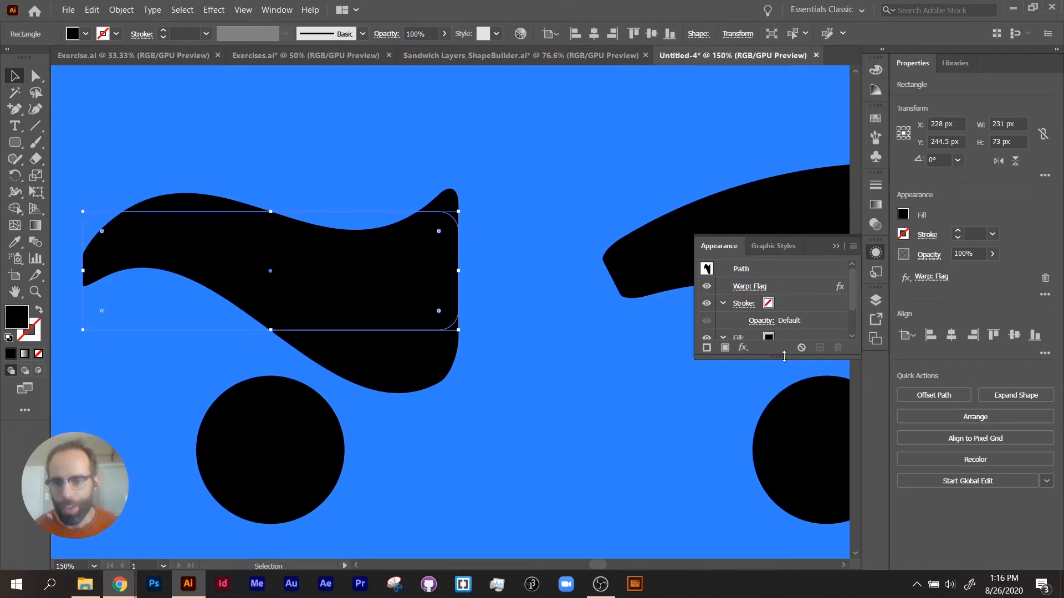
pyautogui.moveTo(784, 356); pyautogui.dragTo(784, 437)
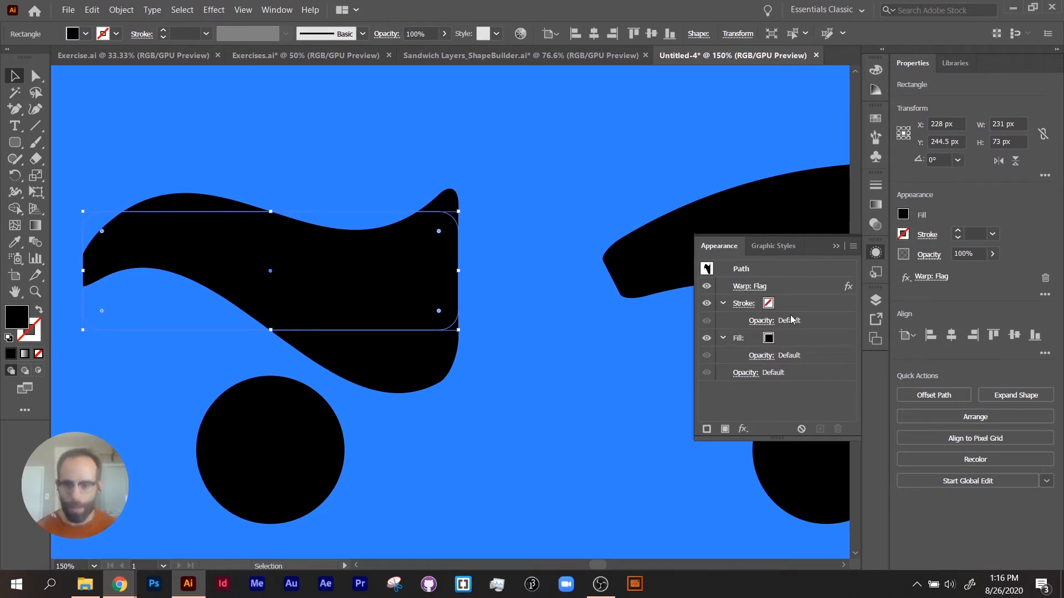
# Toggle the visibility of the left eyebrow's Flag warp off and on to compare the shape with and without it
pyautogui.click(707, 288)
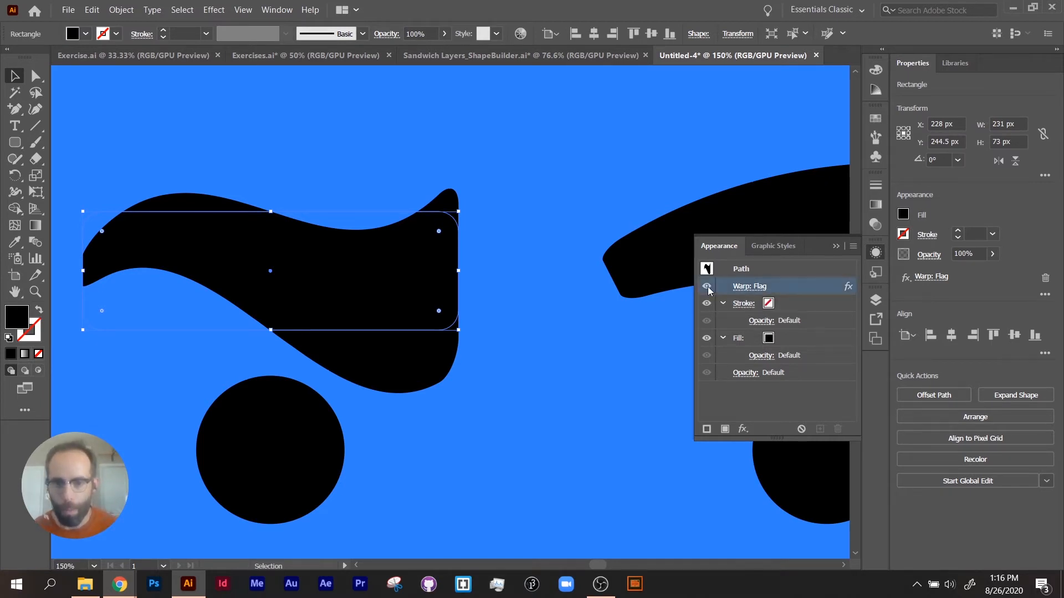
pyautogui.click(707, 287)
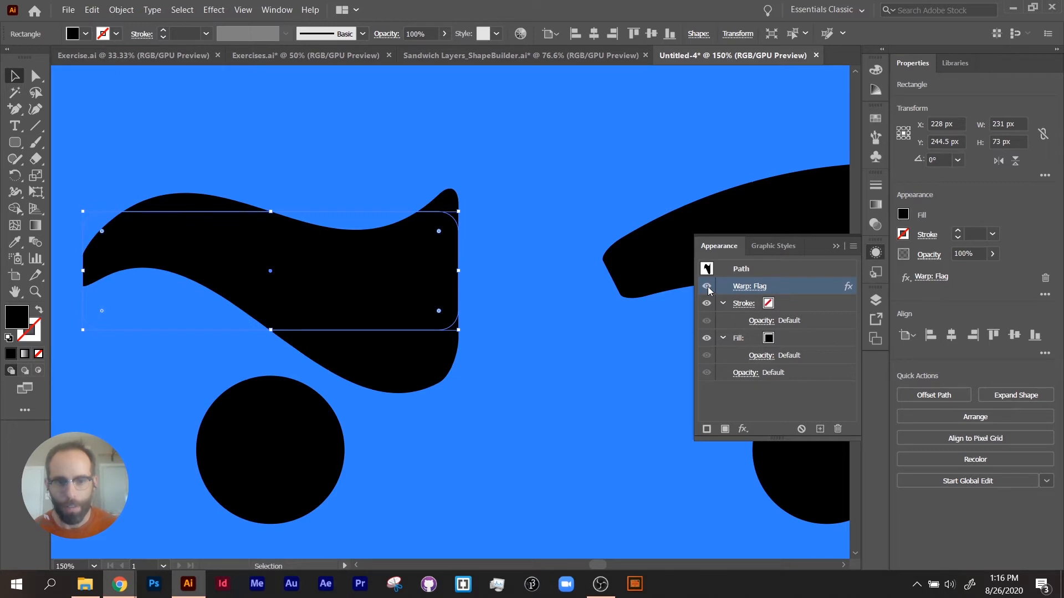
pyautogui.click(707, 287)
pyautogui.click(706, 287)
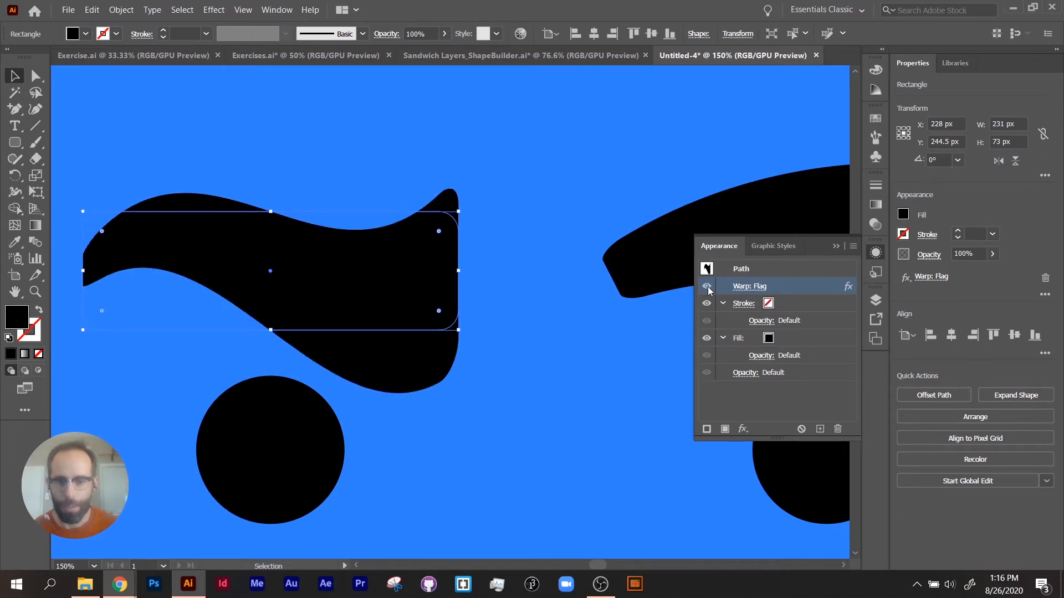
# Review the settings of the left eyebrow's Flag warp and leave them as they are
pyautogui.click(749, 288)
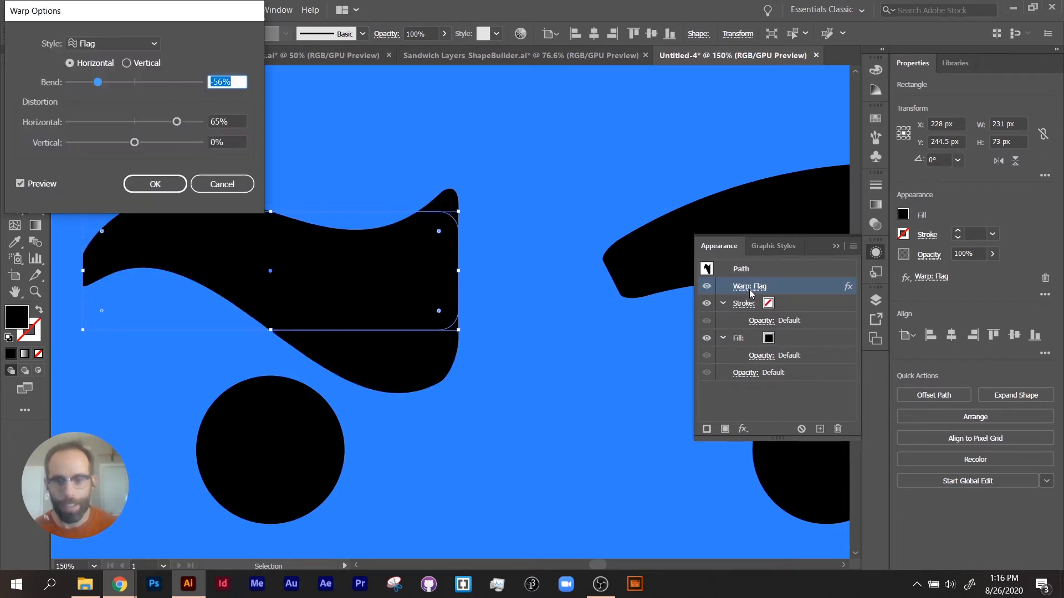
pyautogui.click(247, 190)
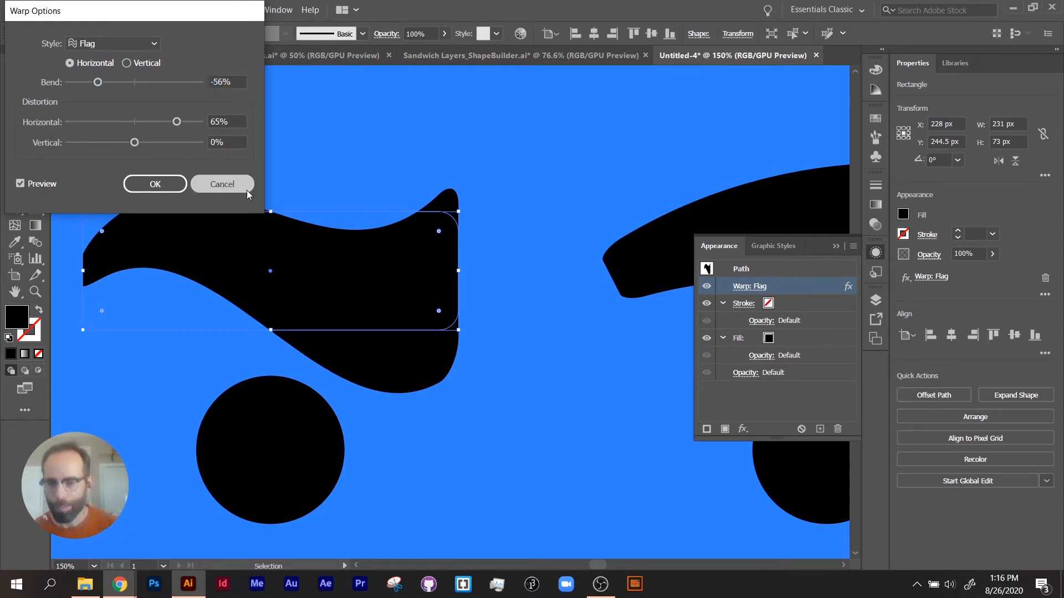
pyautogui.click(833, 246)
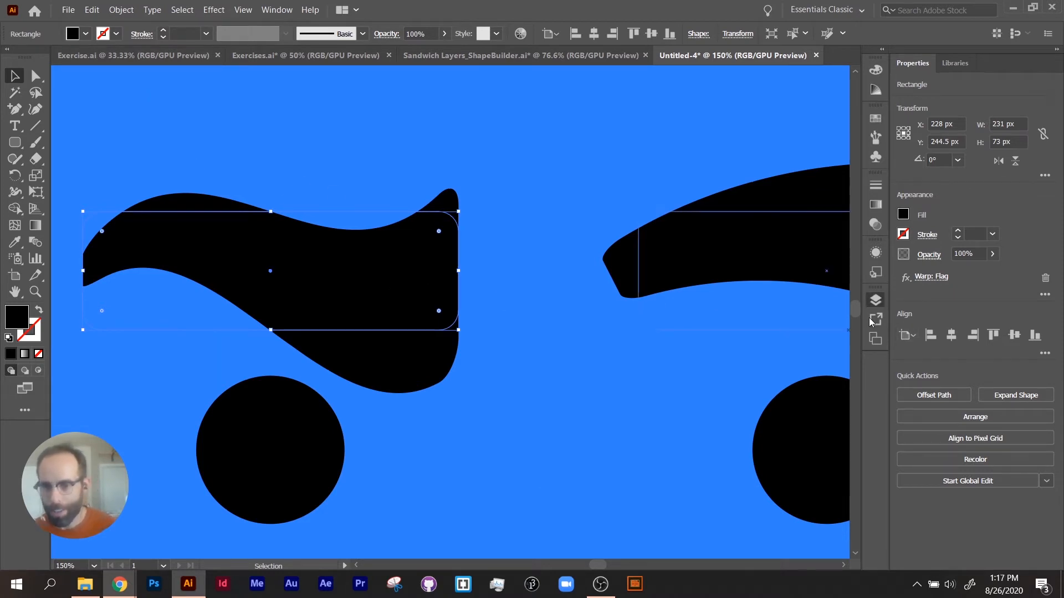
# Change the face layer's selection colour to bright green (RGB 128, 255, 0)
pyautogui.click(875, 301)
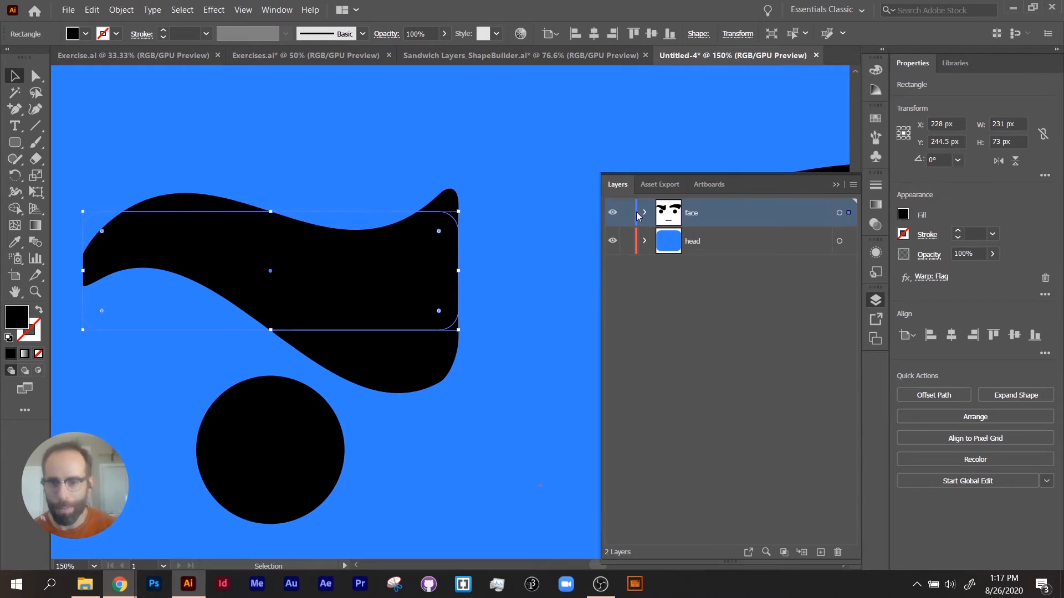
pyautogui.doubleClick(668, 218)
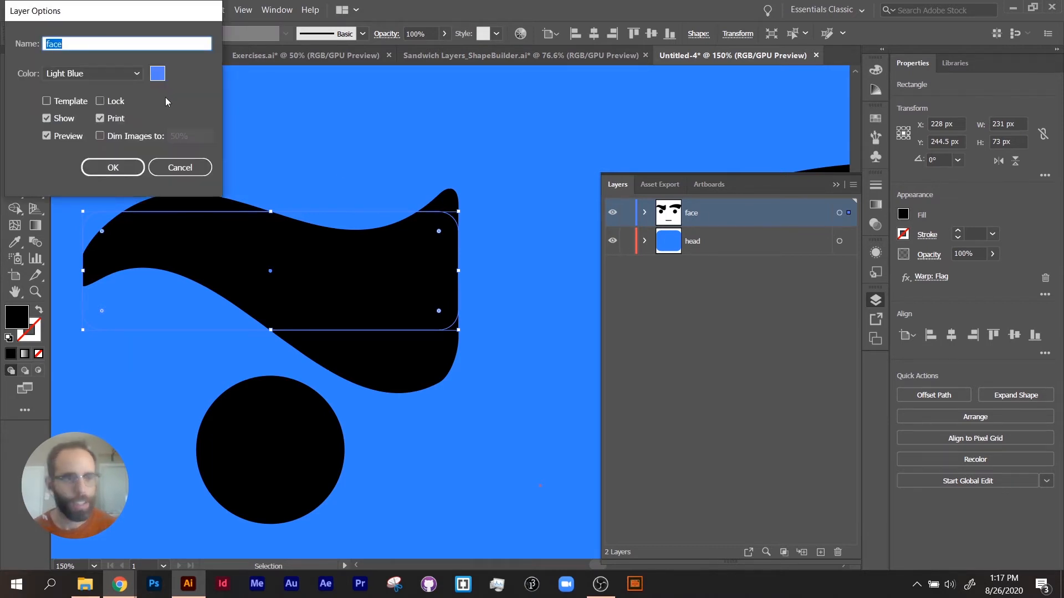
pyautogui.click(158, 73)
pyautogui.click(419, 243)
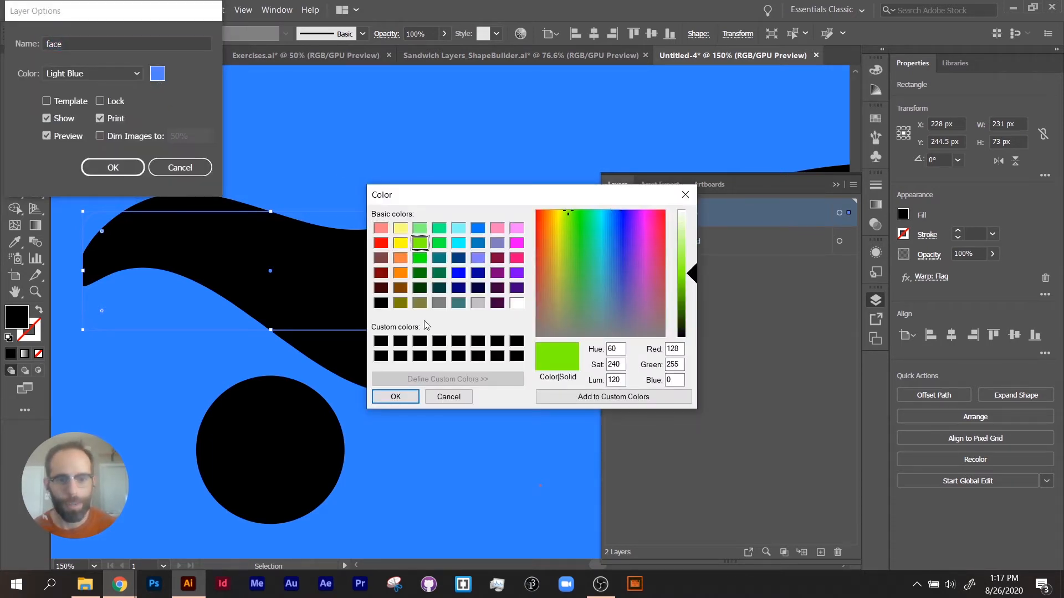
pyautogui.click(406, 401)
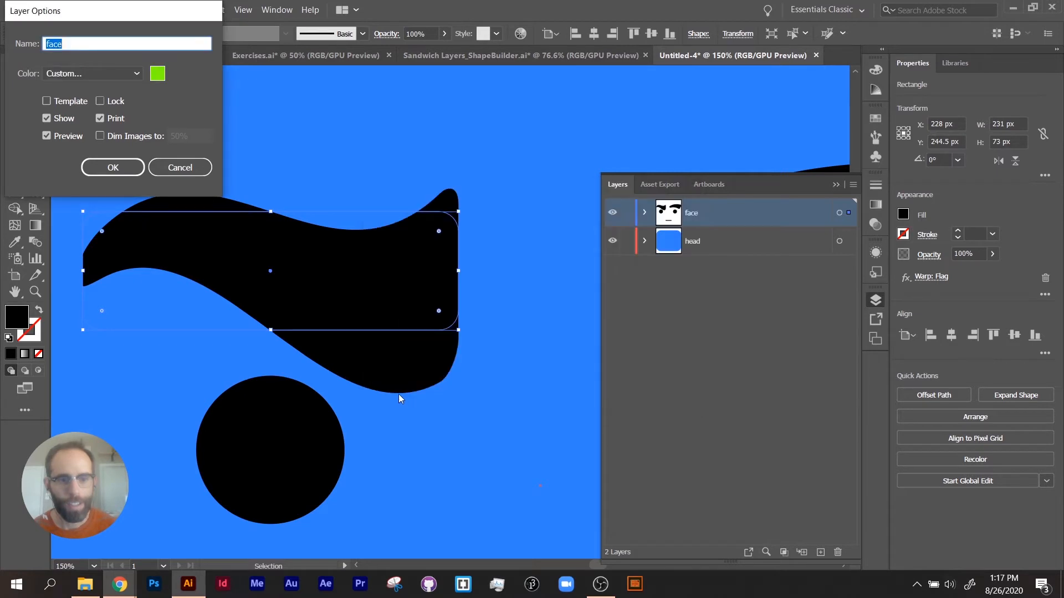
pyautogui.click(124, 168)
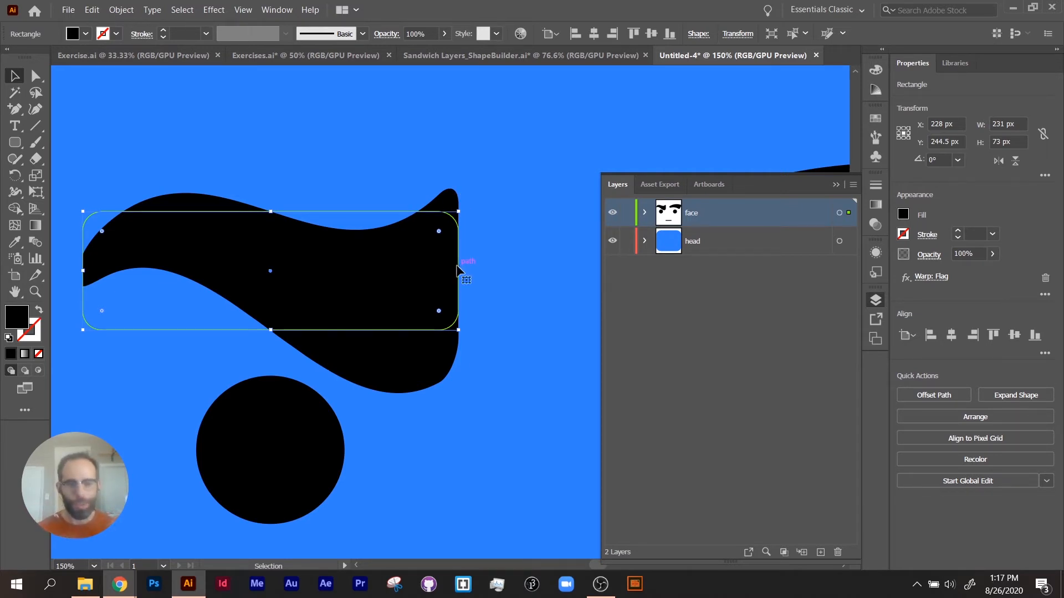
# Try expanding the left eyebrow's appearance into a plain path, and undo the expansion
pyautogui.click(117, 10)
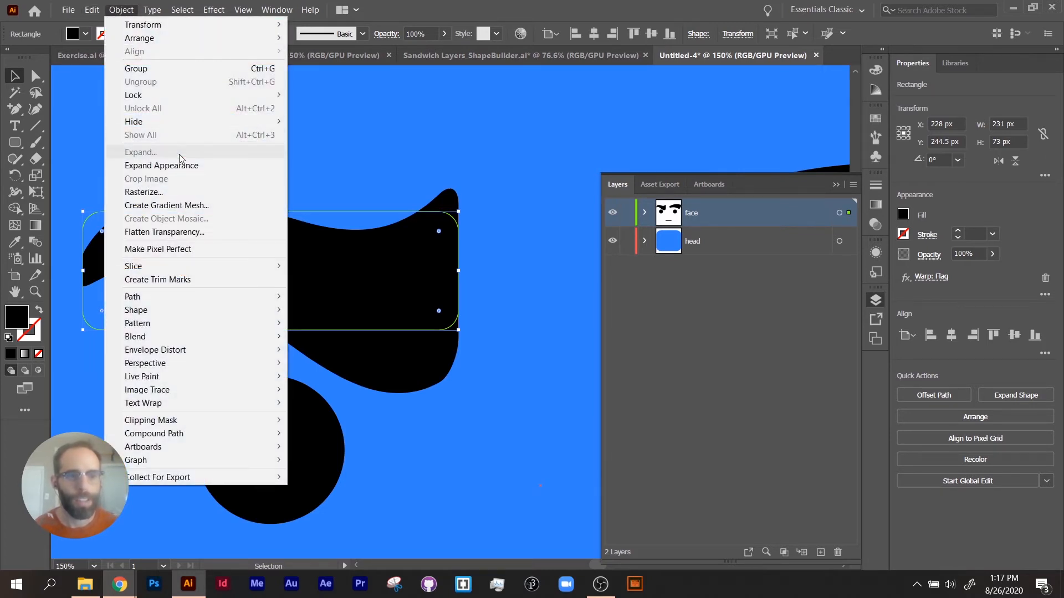
pyautogui.click(236, 166)
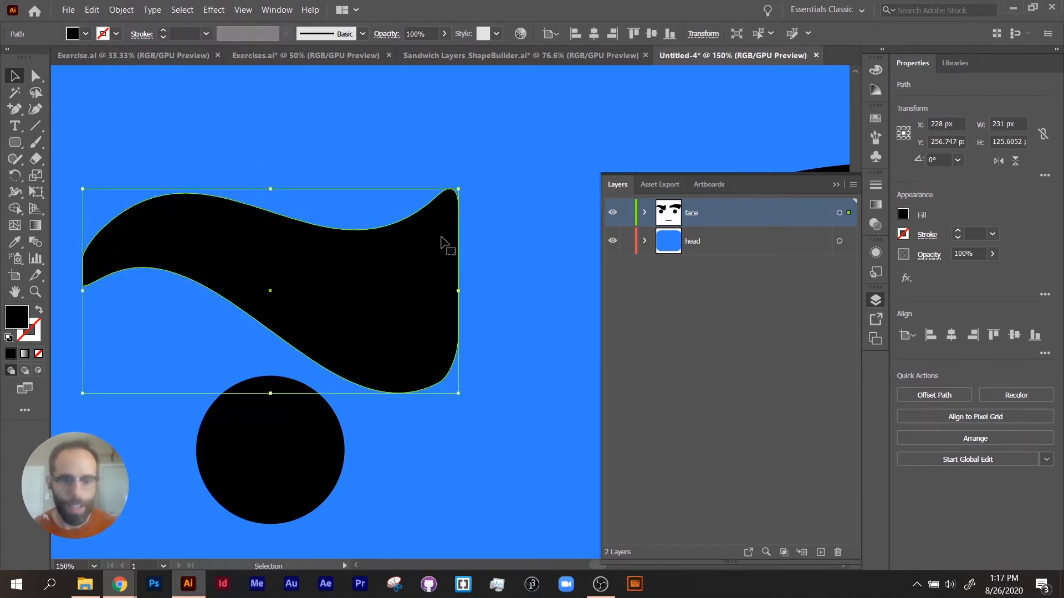
pyautogui.hotkey('ctrl', 'z')
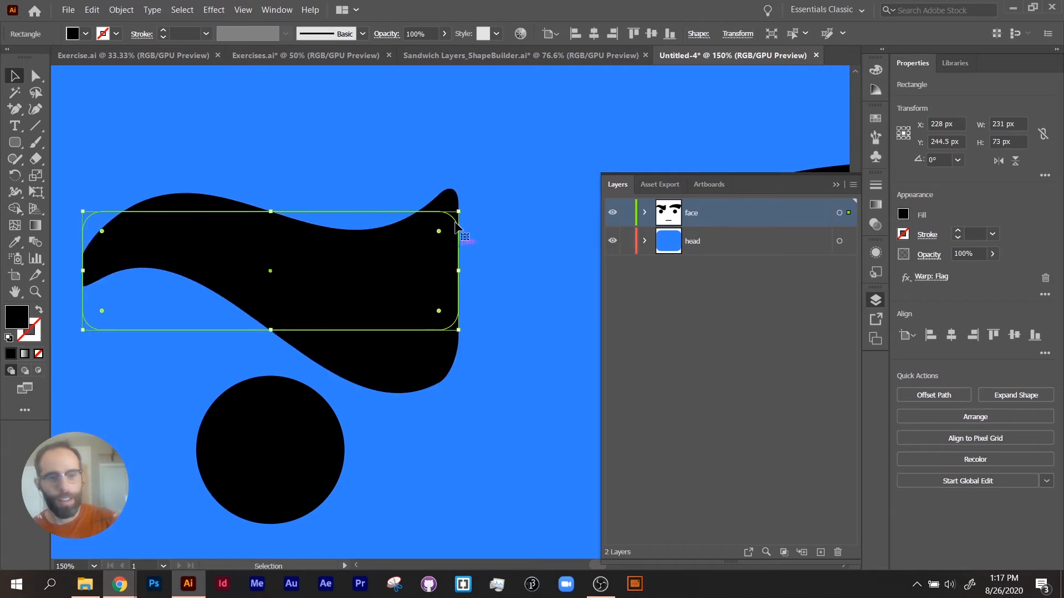
# Try enlarging the live-warped left eyebrow to about 315 × 111 px and rotating it to 315°, and undo both changes
pyautogui.moveTo(456, 222); pyautogui.dragTo(596, 149)
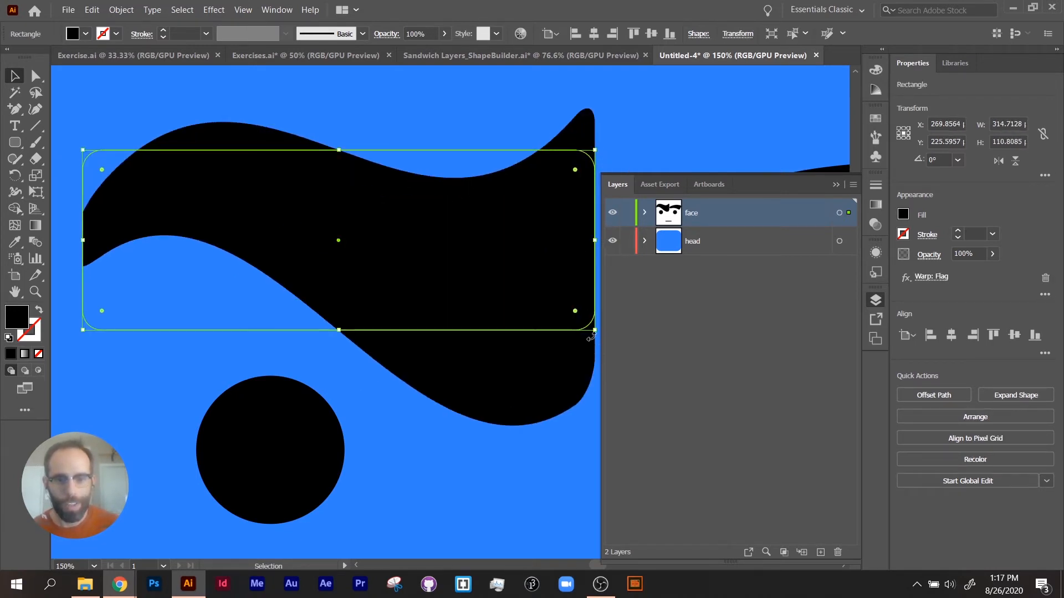
pyautogui.moveTo(591, 337); pyautogui.dragTo(409, 382)
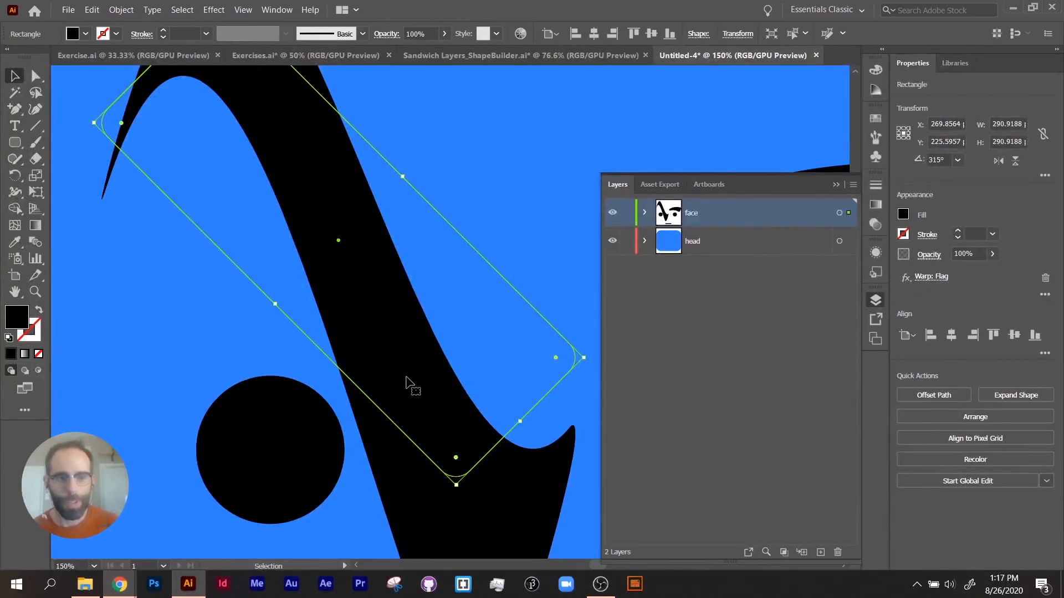
pyautogui.press('a')
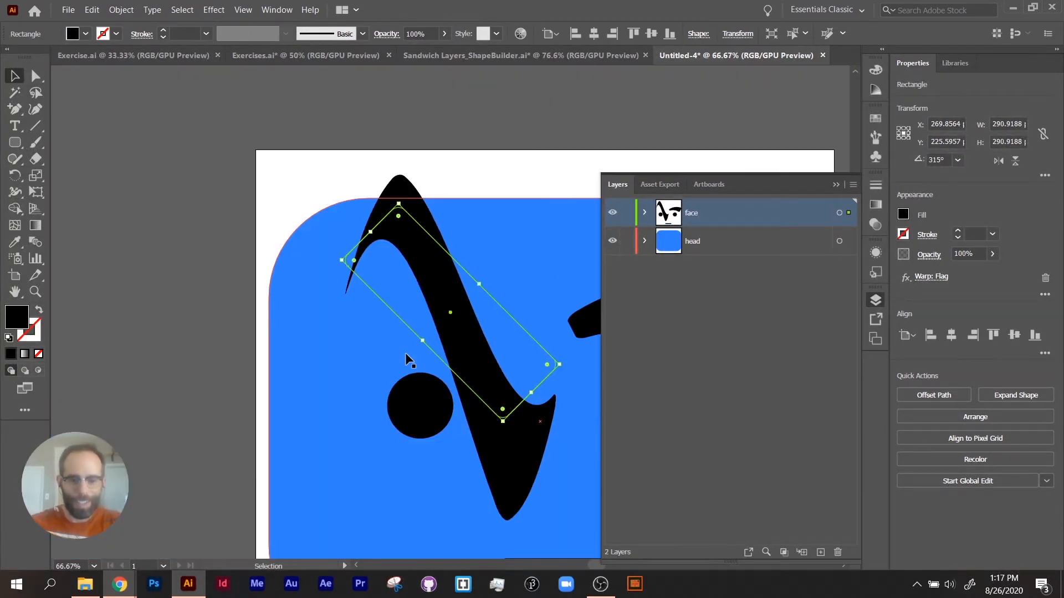
pyautogui.moveTo(407, 353); pyautogui.dragTo(230, 215)
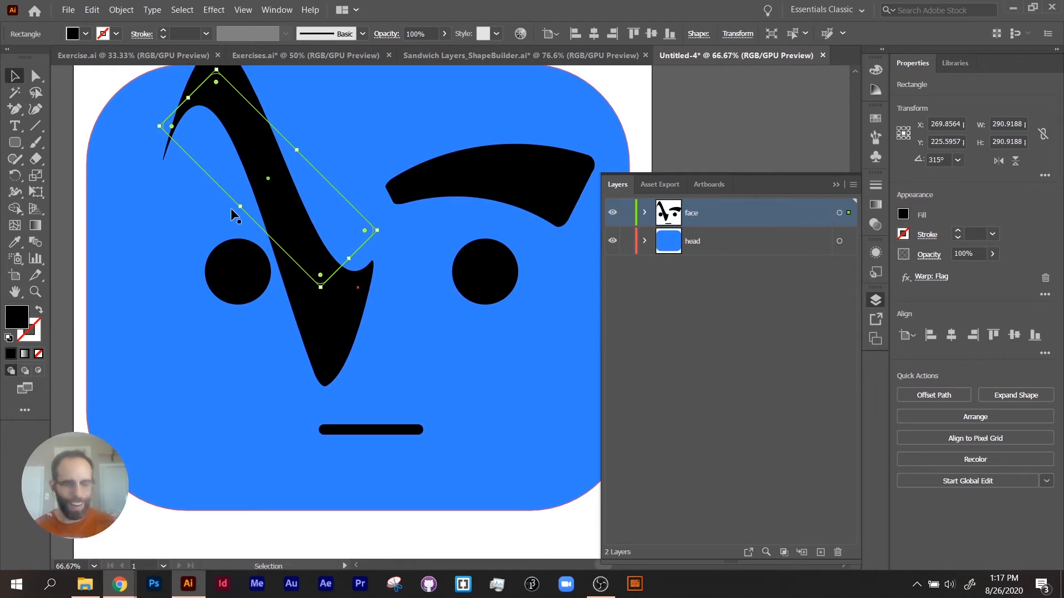
pyautogui.hotkey('ctrl', 'z')
pyautogui.hotkey('ctrl', 'z')
pyautogui.hotkey('ctrl', 'z')
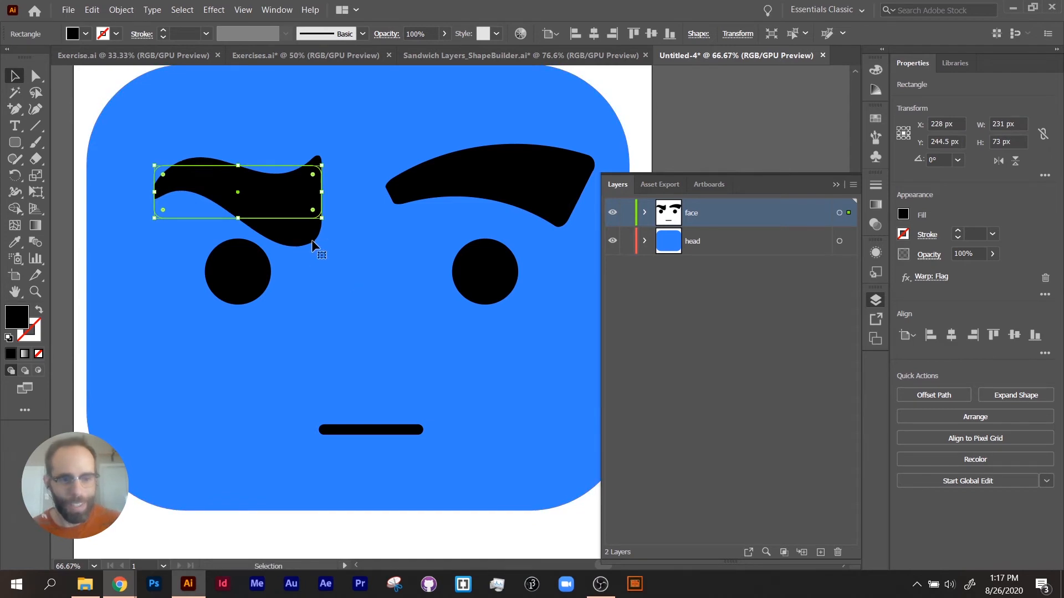
# Expand the left eyebrow's appearance into an editable path and rotate it to about 319°
pyautogui.press('v')
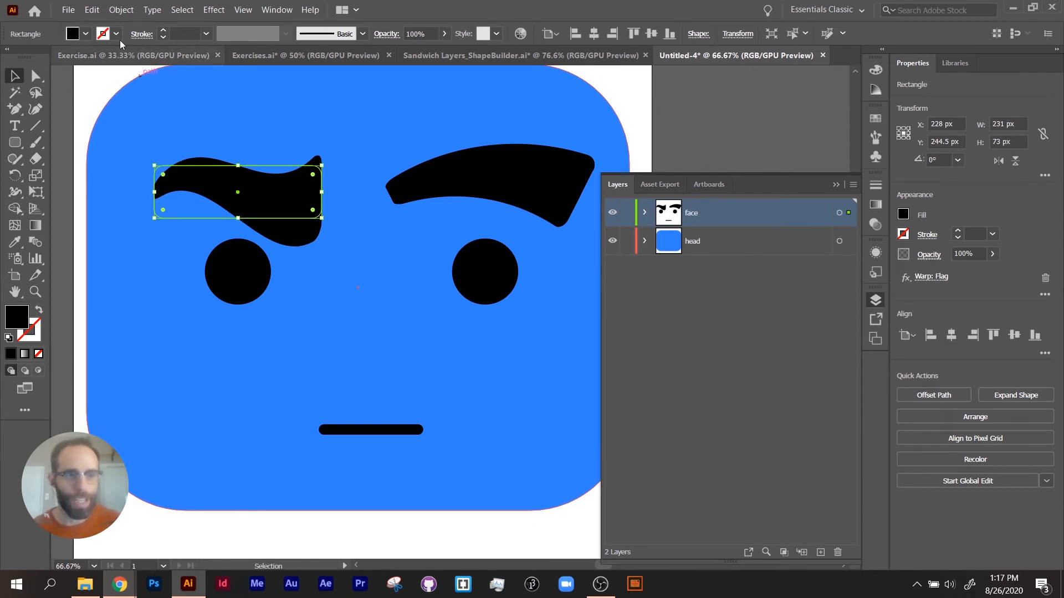
pyautogui.click(118, 12)
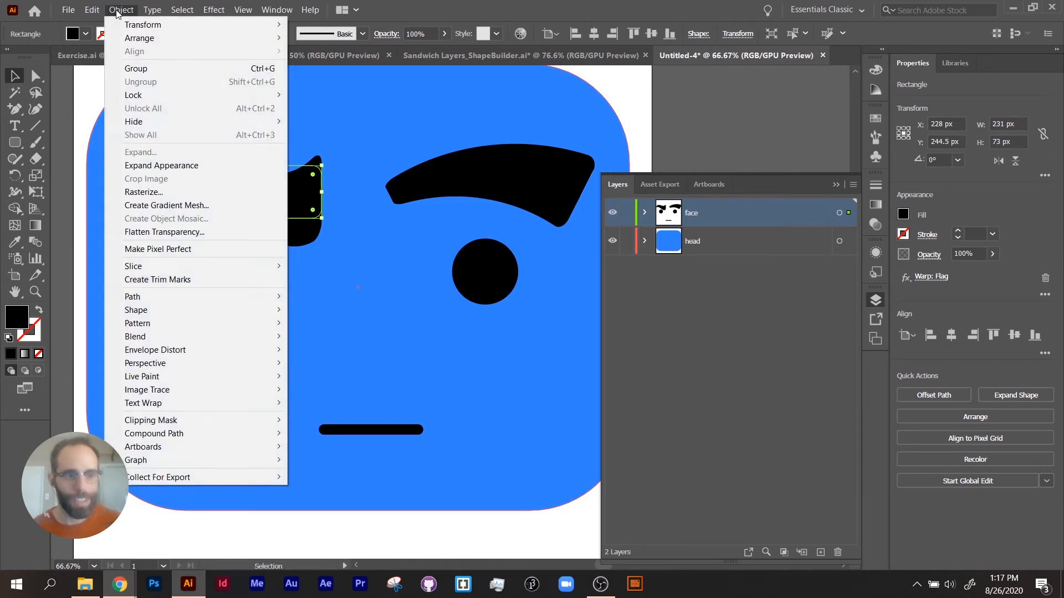
pyautogui.click(185, 165)
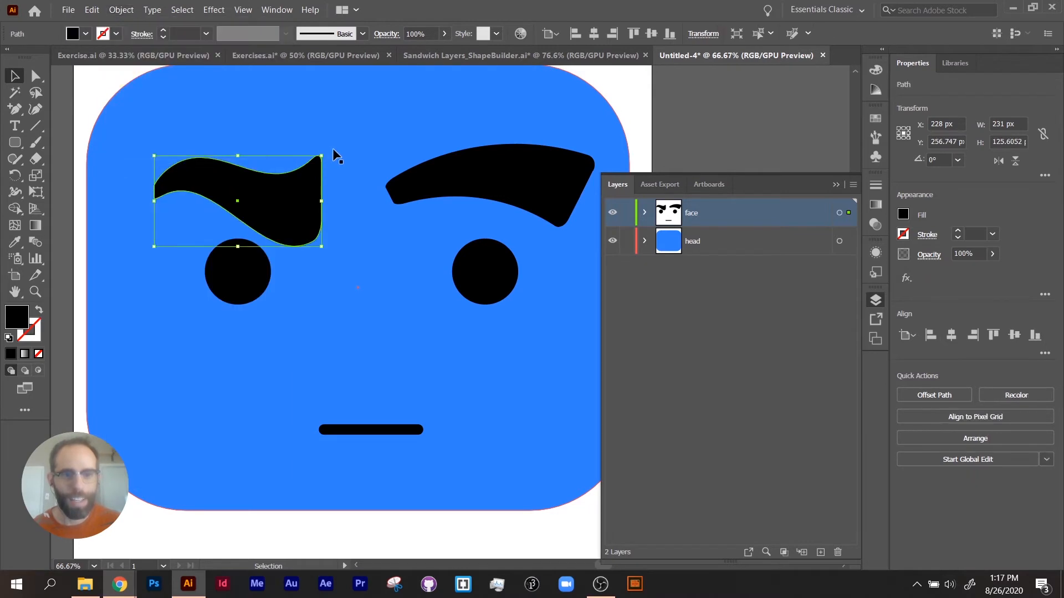
pyautogui.moveTo(324, 151); pyautogui.dragTo(316, 229)
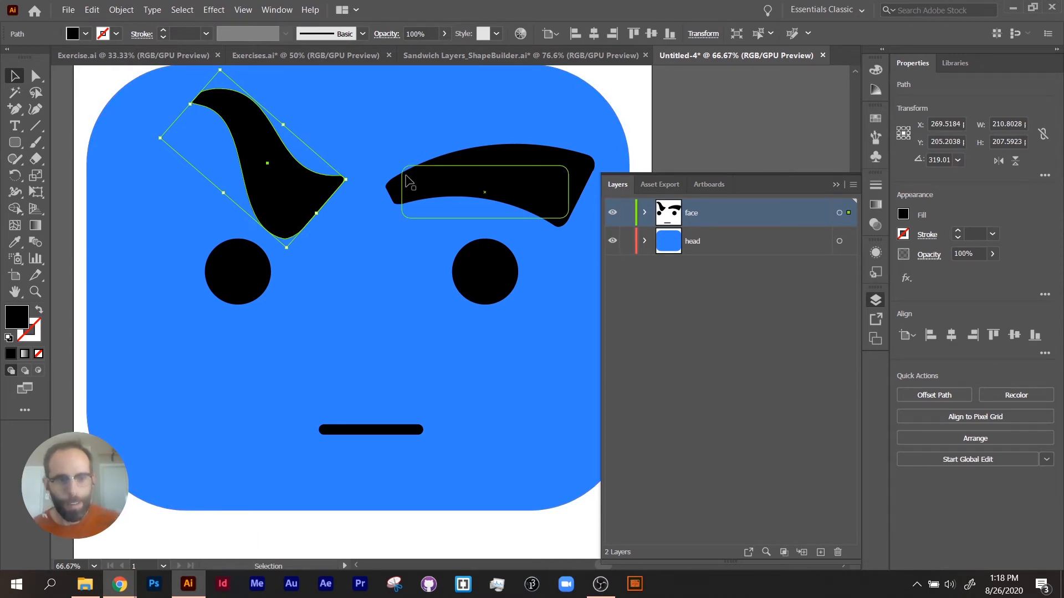
# Delete the arc-warped right eyebrow and place a duplicate of the expanded left eyebrow beside the original
pyautogui.click(515, 177)
pyautogui.press('Delete')
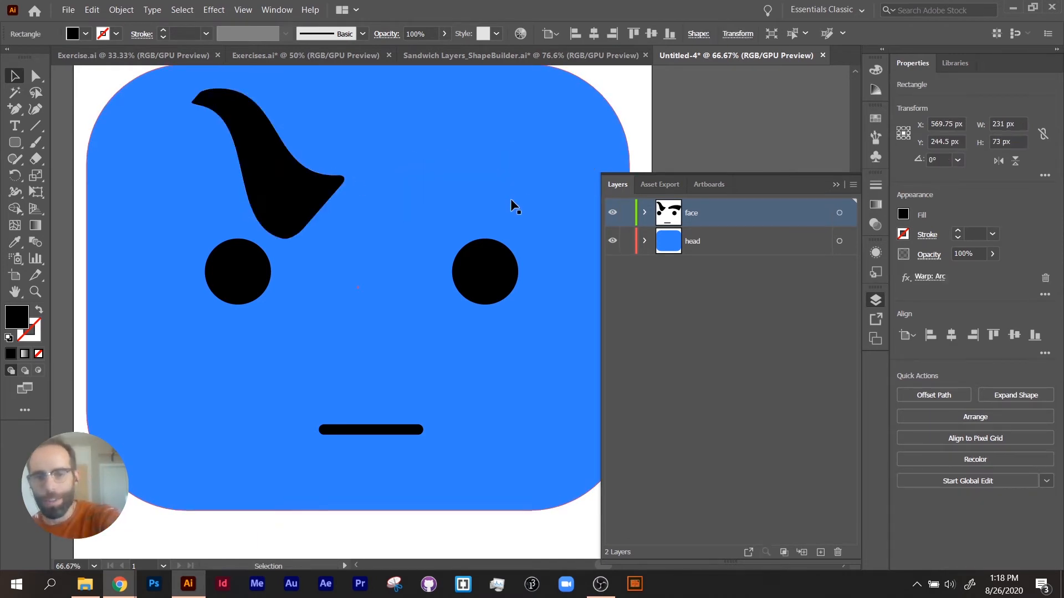
pyautogui.keyDown('alt'); pyautogui.moveTo(314, 201); pyautogui.dragTo(469, 201); pyautogui.keyUp('alt')
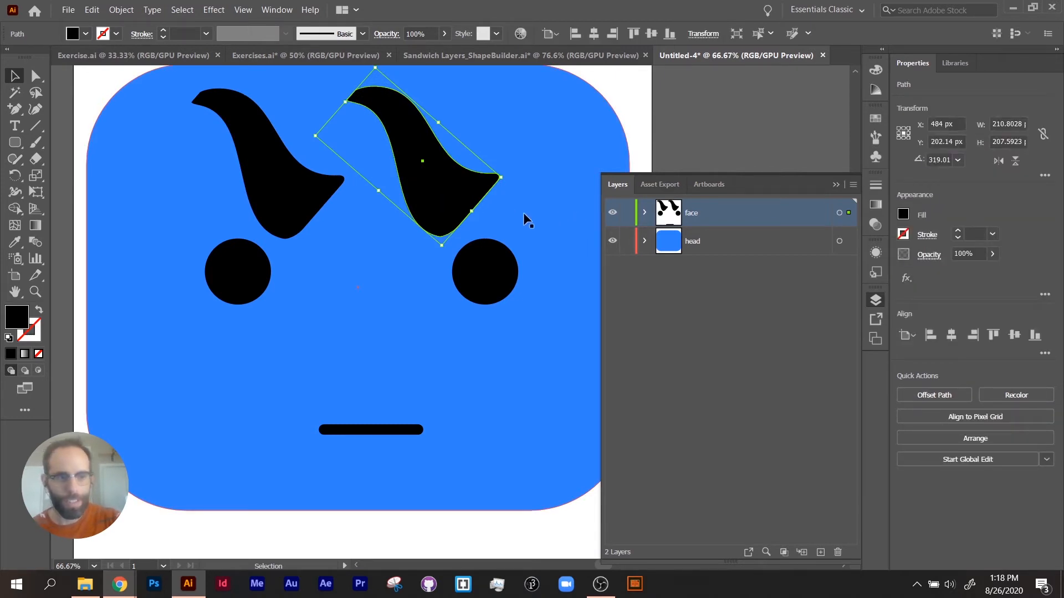
# Try flipping the duplicated eyebrow by scaling it, undo that, and reflect it across the vertical axis instead
pyautogui.moveTo(319, 138); pyautogui.dragTo(567, 113)
pyautogui.hotkey('ctrl', 'z')
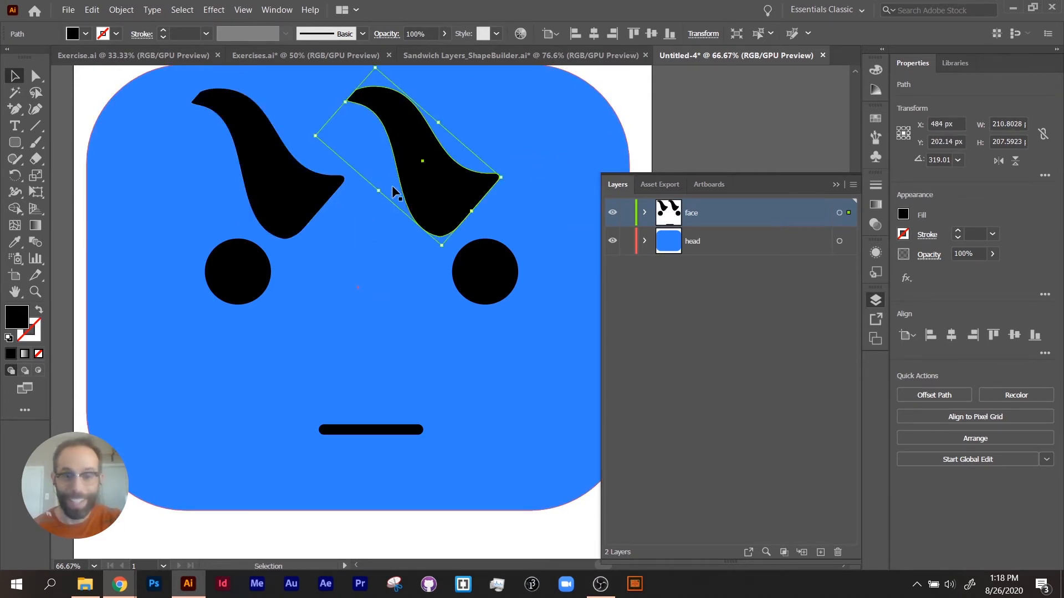
pyautogui.rightClick(418, 190)
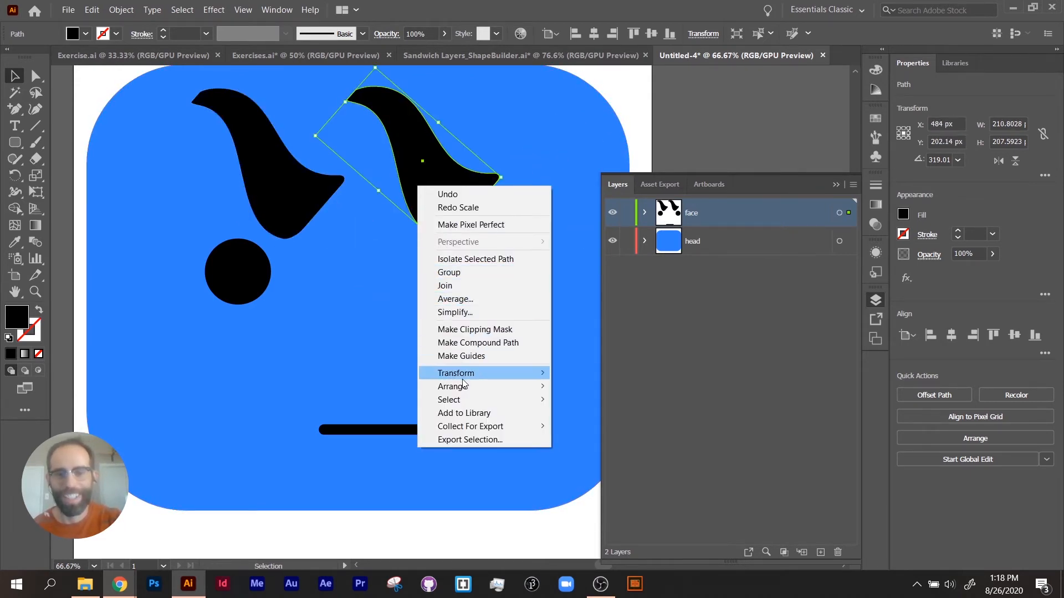
pyautogui.moveTo(476, 377)
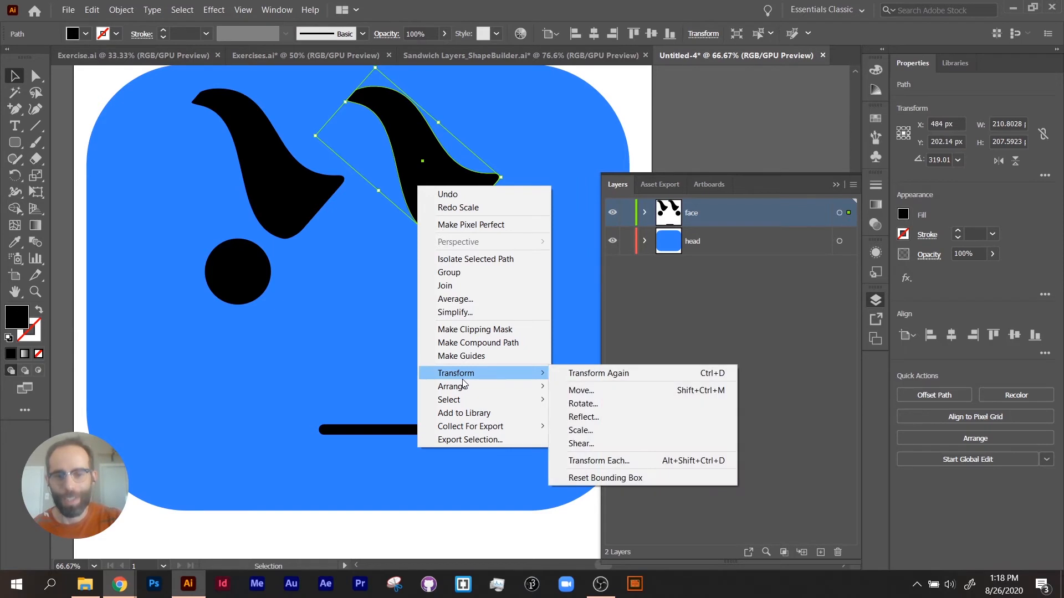
pyautogui.click(581, 417)
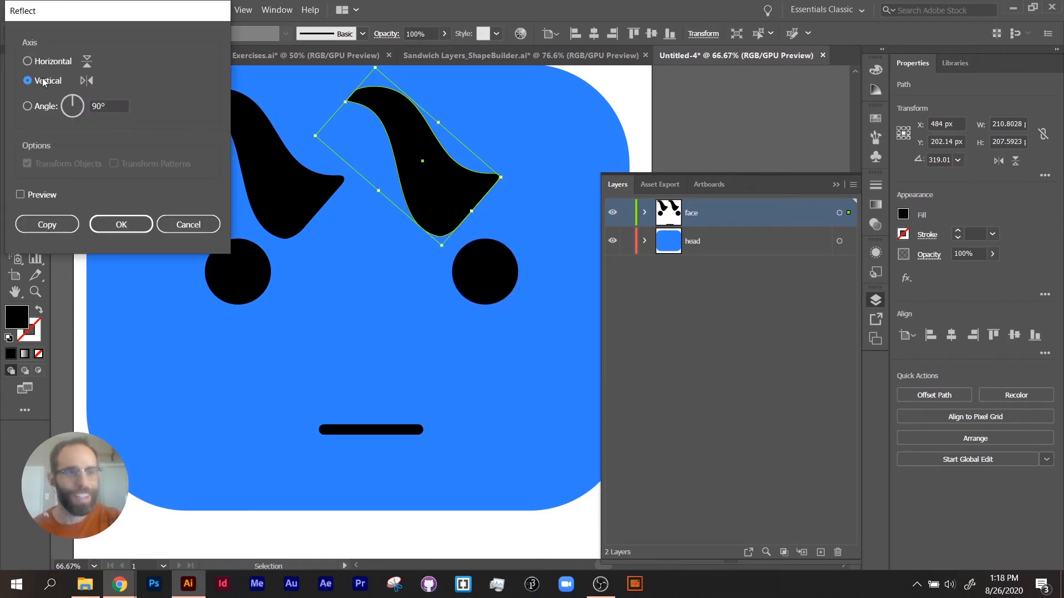
pyautogui.click(35, 195)
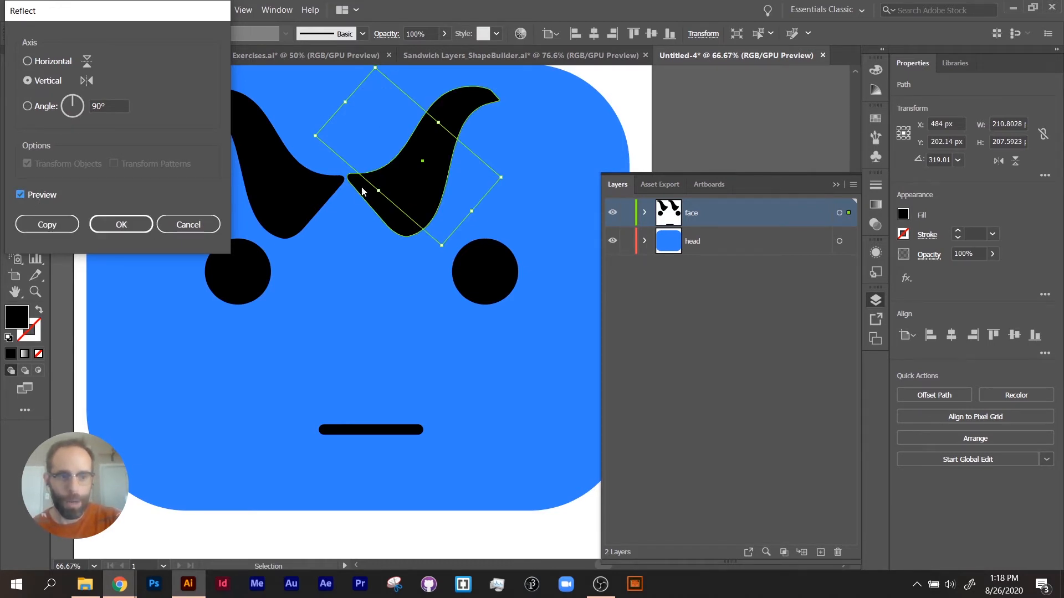
pyautogui.click(111, 230)
# Rotate the mirrored eyebrow until it lies level and position it above the right eye
pyautogui.moveTo(405, 204); pyautogui.dragTo(447, 197)
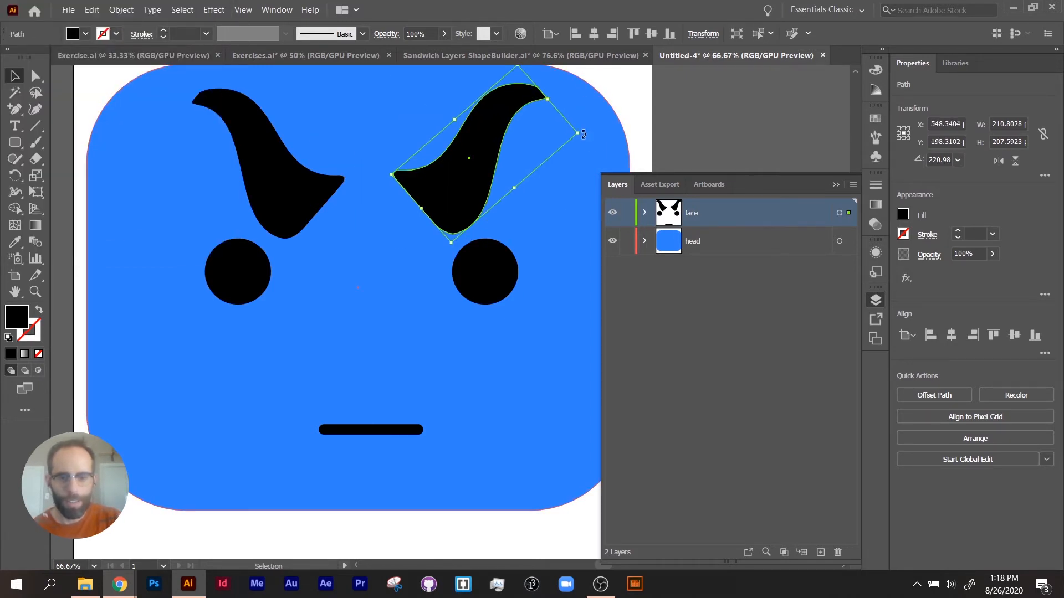
pyautogui.moveTo(586, 137); pyautogui.dragTo(571, 208)
pyautogui.moveTo(474, 152); pyautogui.dragTo(483, 183)
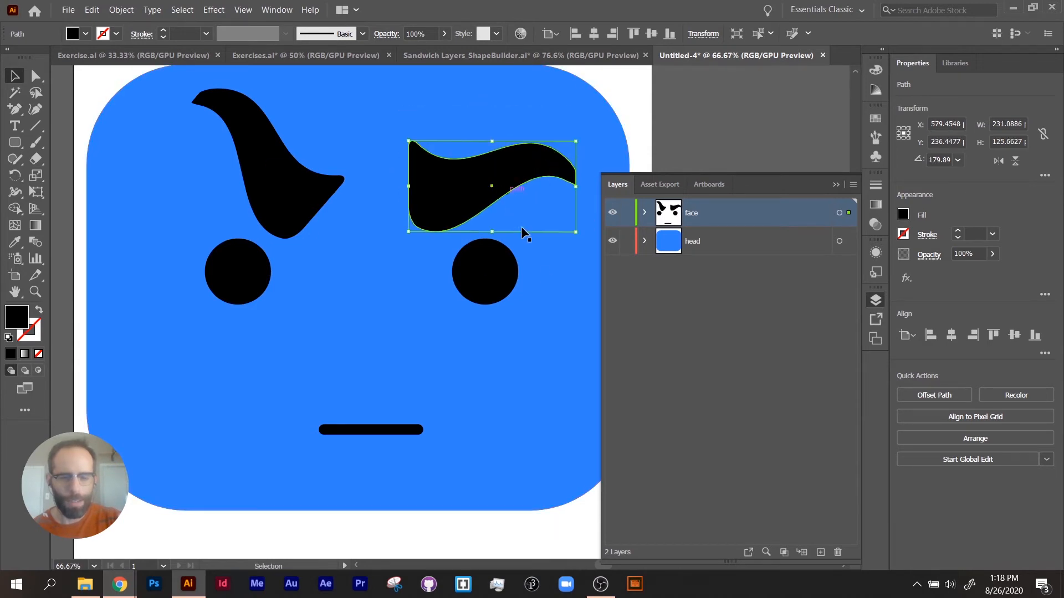
pyautogui.click(548, 372)
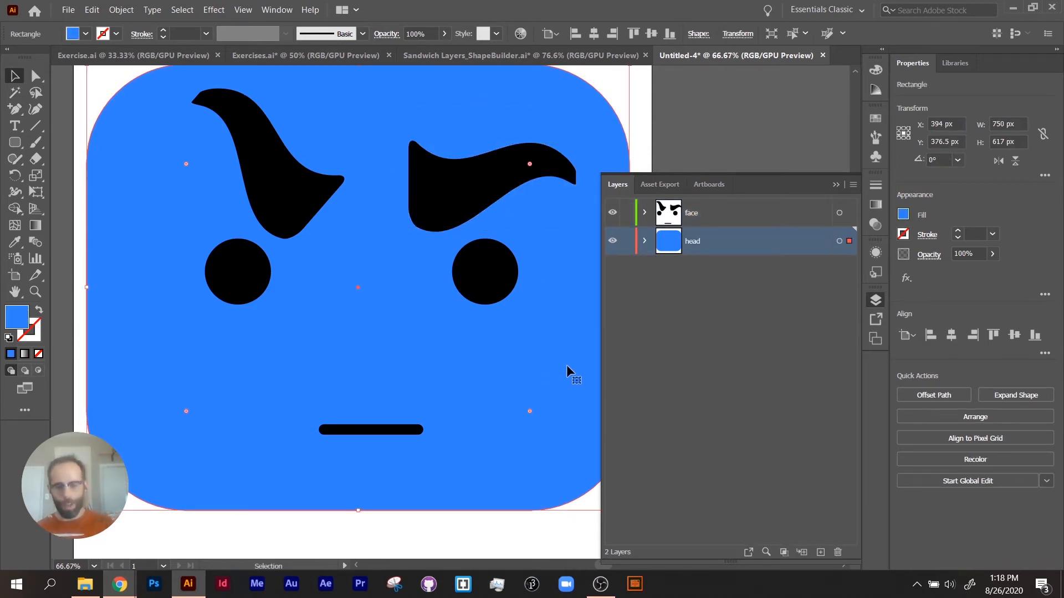
# Draw a horizontal line about 624 px long above the head near the artboard's upper edge
pyautogui.scroll(-2, 566, 365)
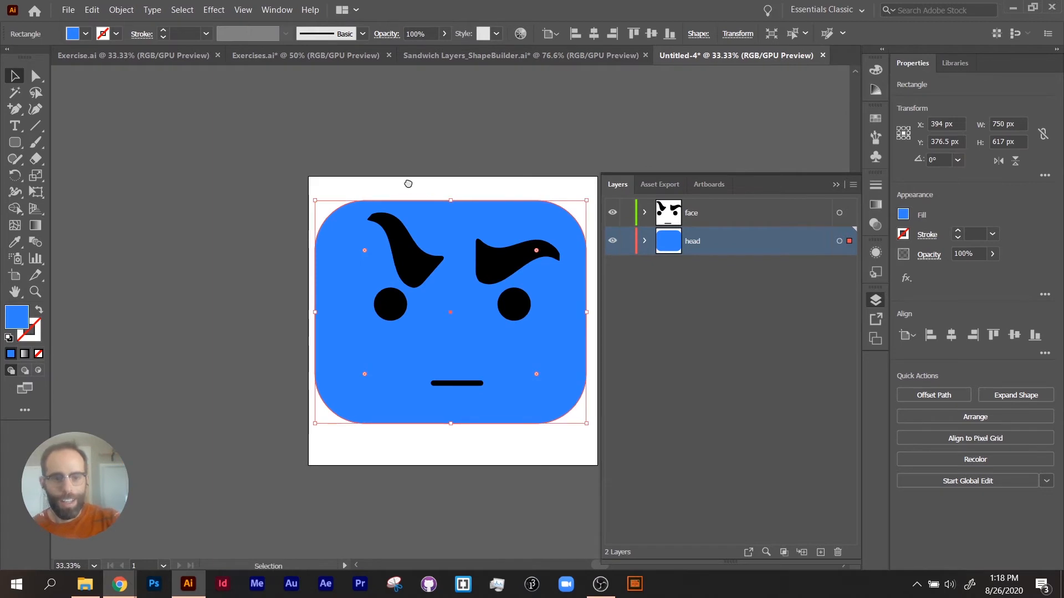
pyautogui.moveTo(408, 184); pyautogui.dragTo(376, 179)
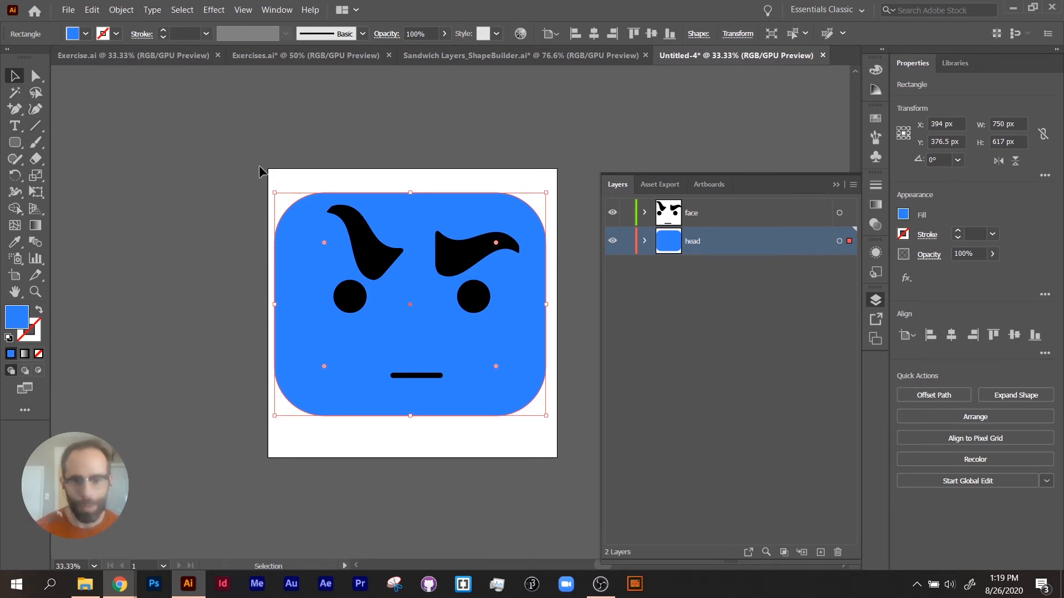
pyautogui.click(35, 128)
pyautogui.moveTo(293, 174); pyautogui.dragTo(518, 177)
# Give the horizontal line above the head a 2 pt stroke
pyautogui.hotkey('ctrl', '=')
pyautogui.hotkey('ctrl', '=')
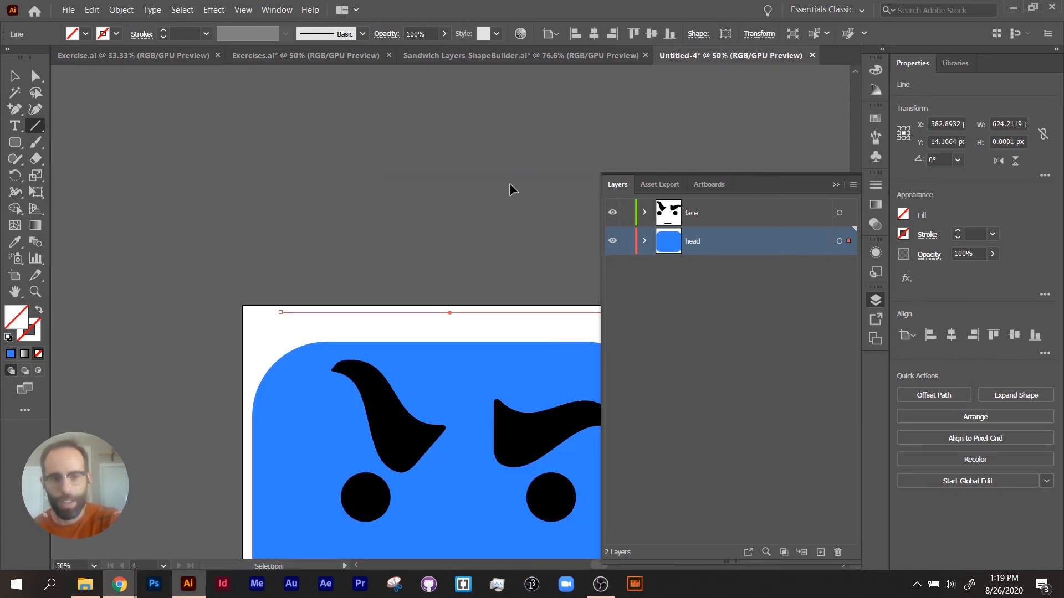
pyautogui.moveTo(416, 268); pyautogui.dragTo(327, 212)
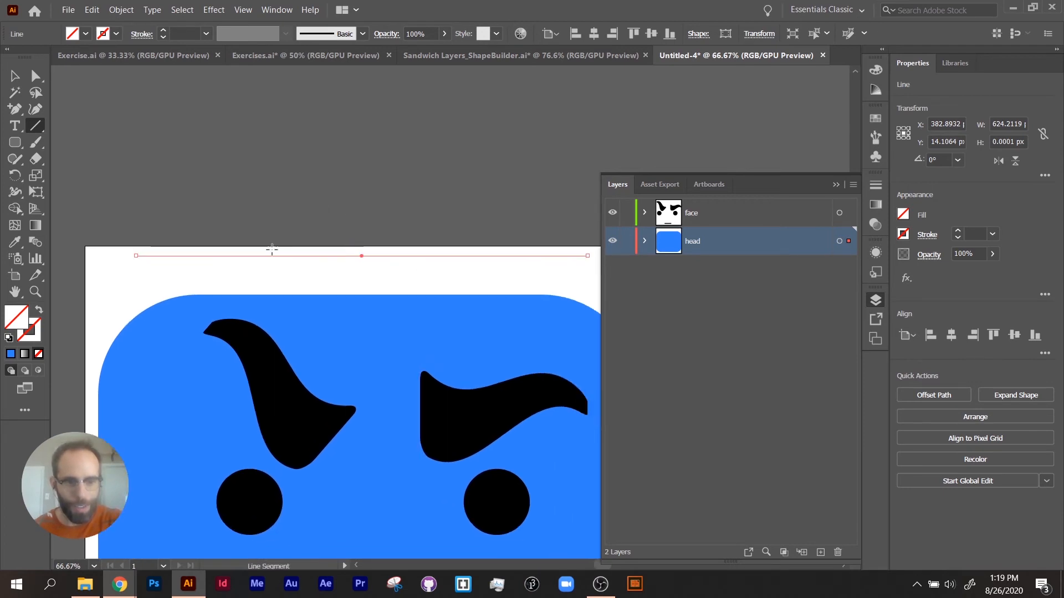
pyautogui.click(163, 30)
pyautogui.click(163, 30)
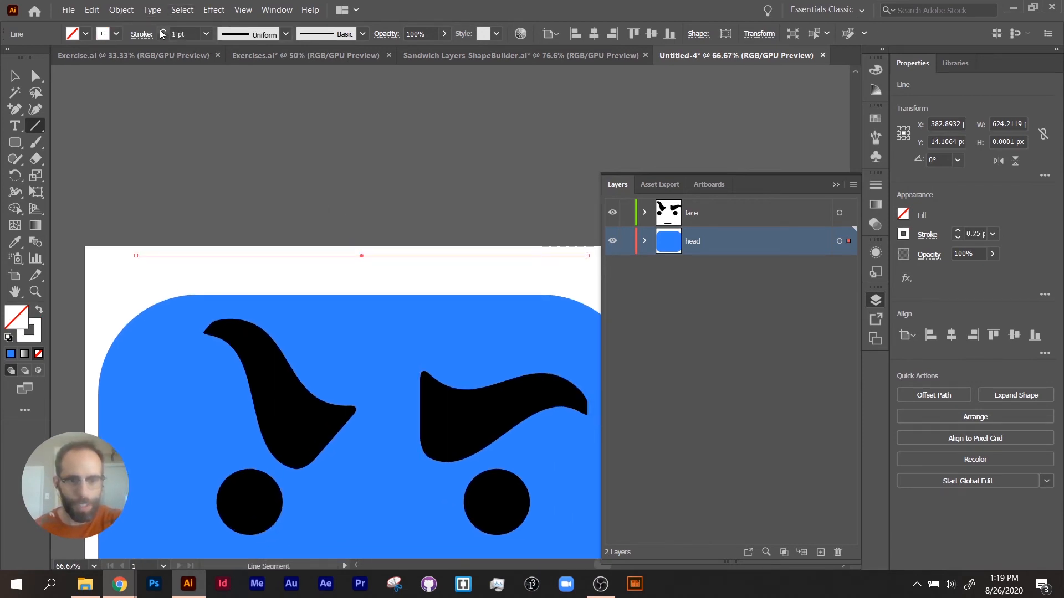
pyautogui.click(14, 76)
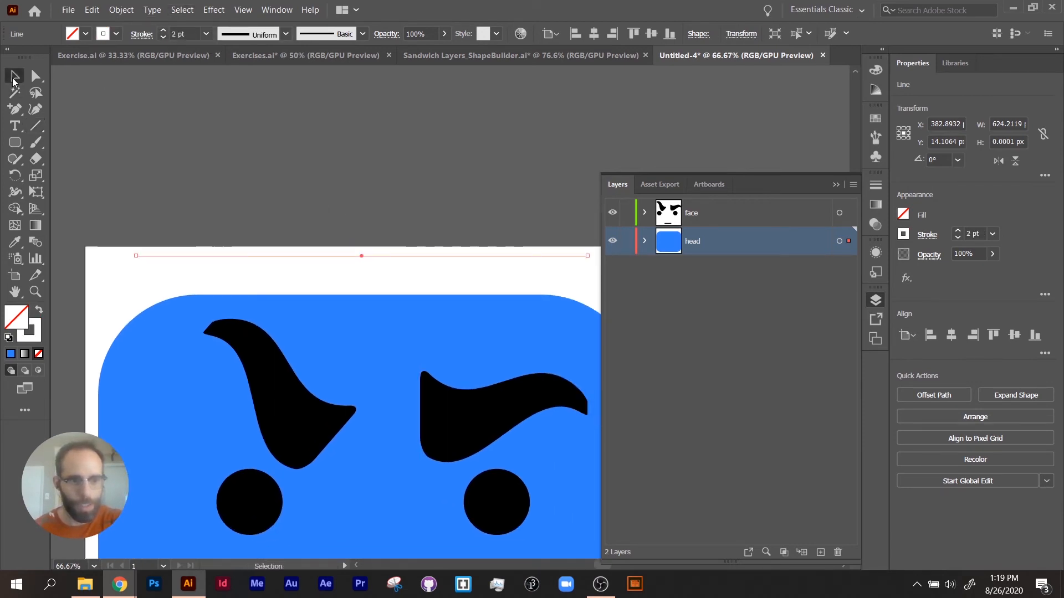
pyautogui.click(227, 251)
pyautogui.click(228, 255)
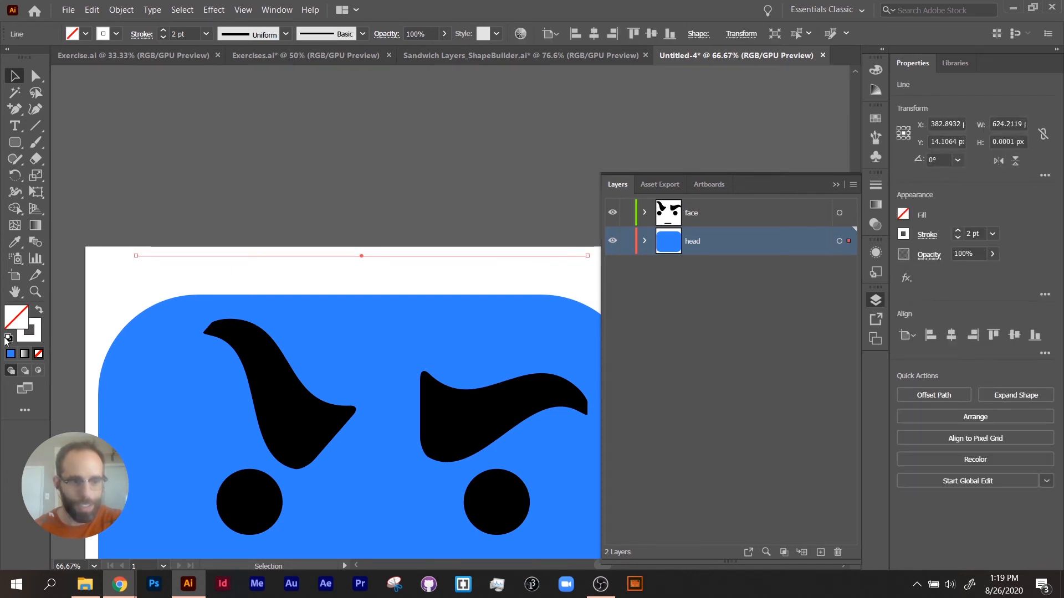
# Colour the line's stroke red and increase its weight to 12 pt
pyautogui.click(103, 34)
pyautogui.click(106, 57)
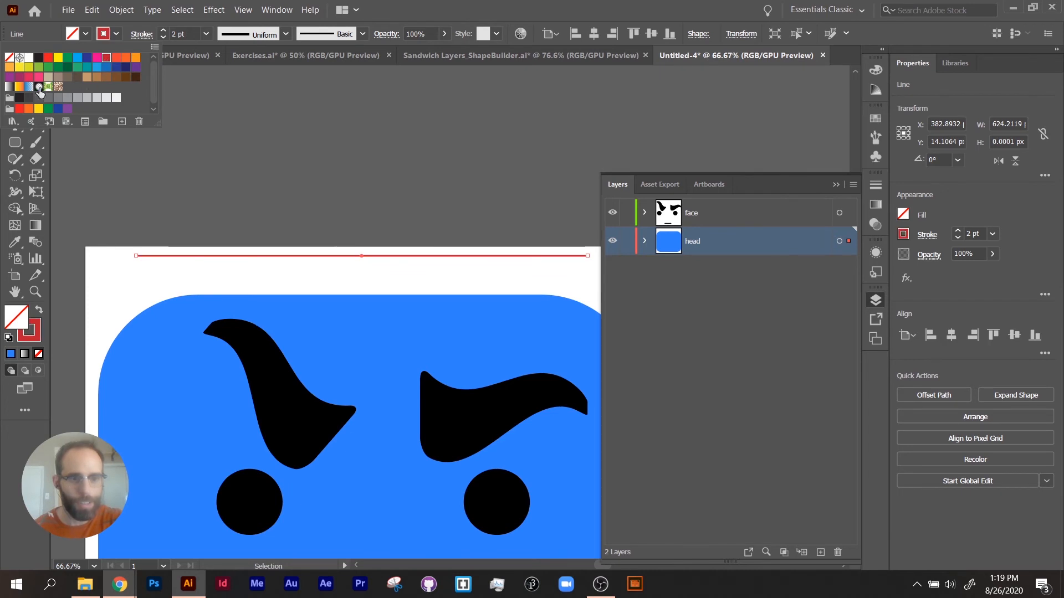
pyautogui.click(164, 30)
pyautogui.click(165, 30)
pyautogui.click(165, 29)
pyautogui.click(164, 30)
pyautogui.moveTo(380, 249); pyautogui.dragTo(363, 175)
pyautogui.click(403, 201)
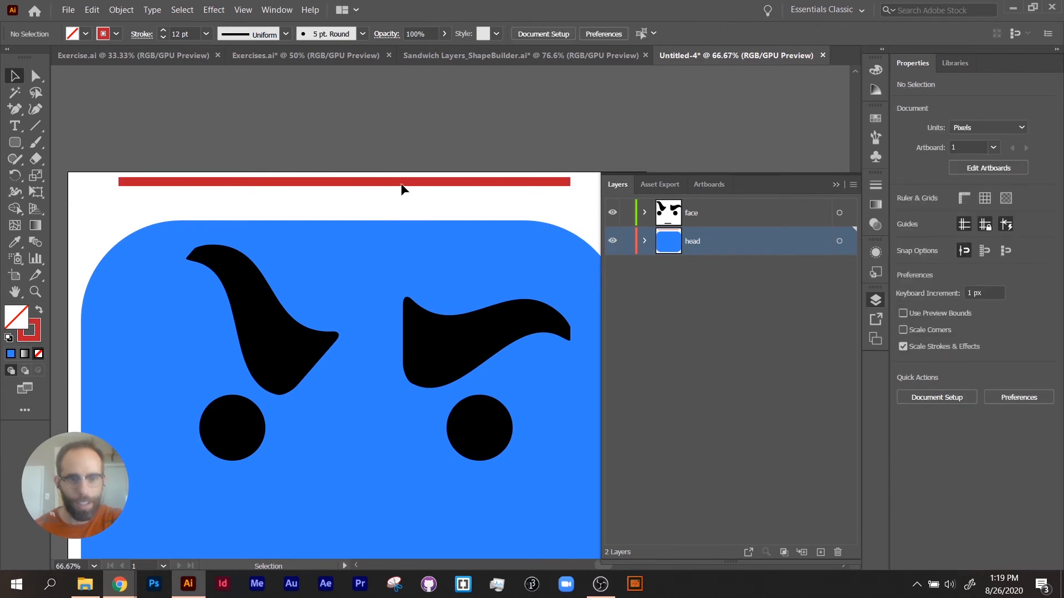
# Start a Zig Zag effect on the red line with the preview on and an absolute size of 45 px
pyautogui.click(403, 184)
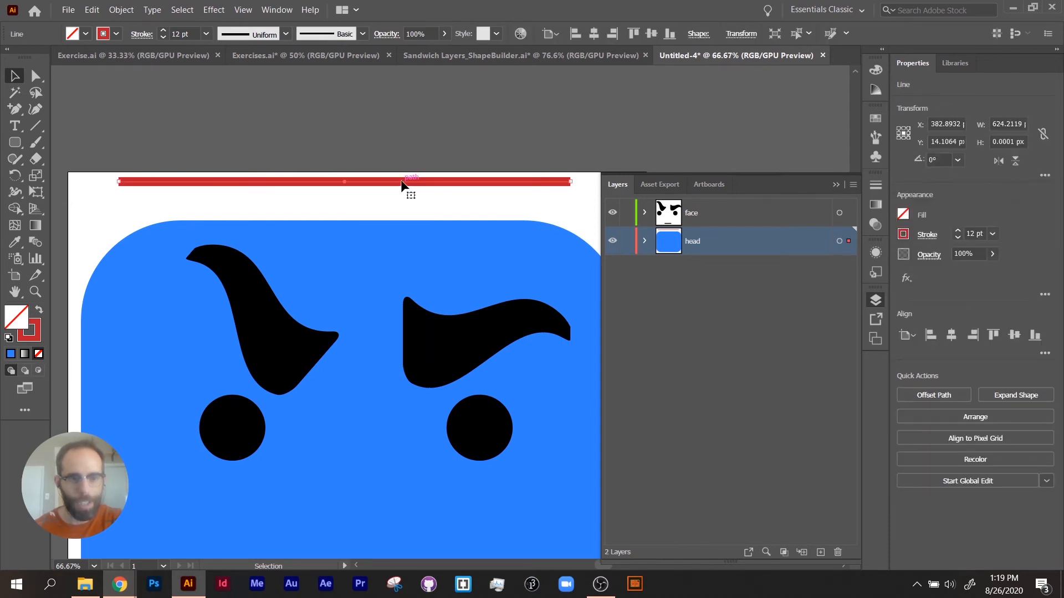
pyautogui.click(213, 10)
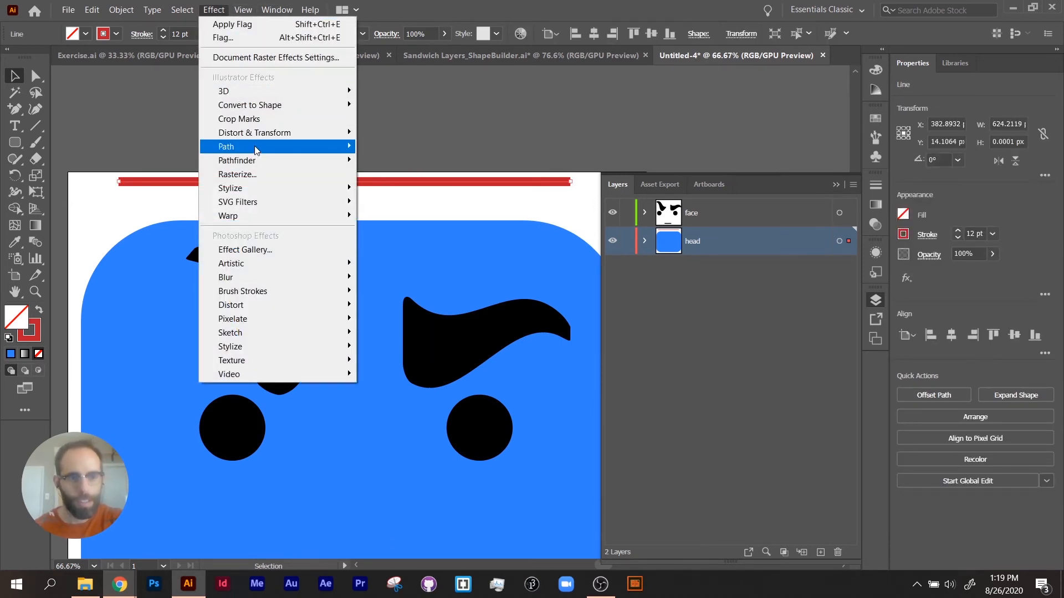
pyautogui.moveTo(261, 138)
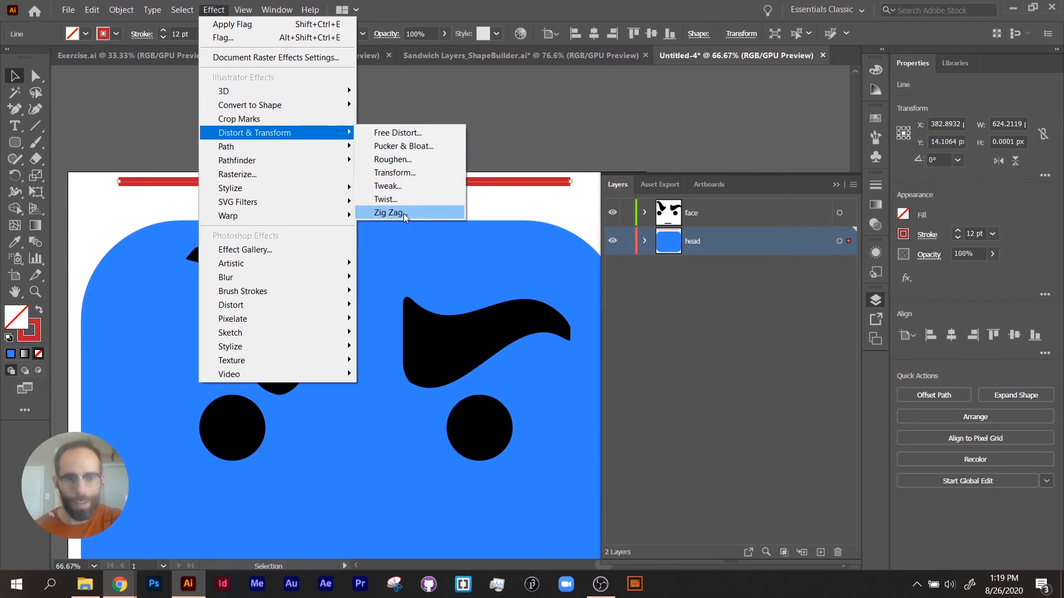
pyautogui.click(404, 214)
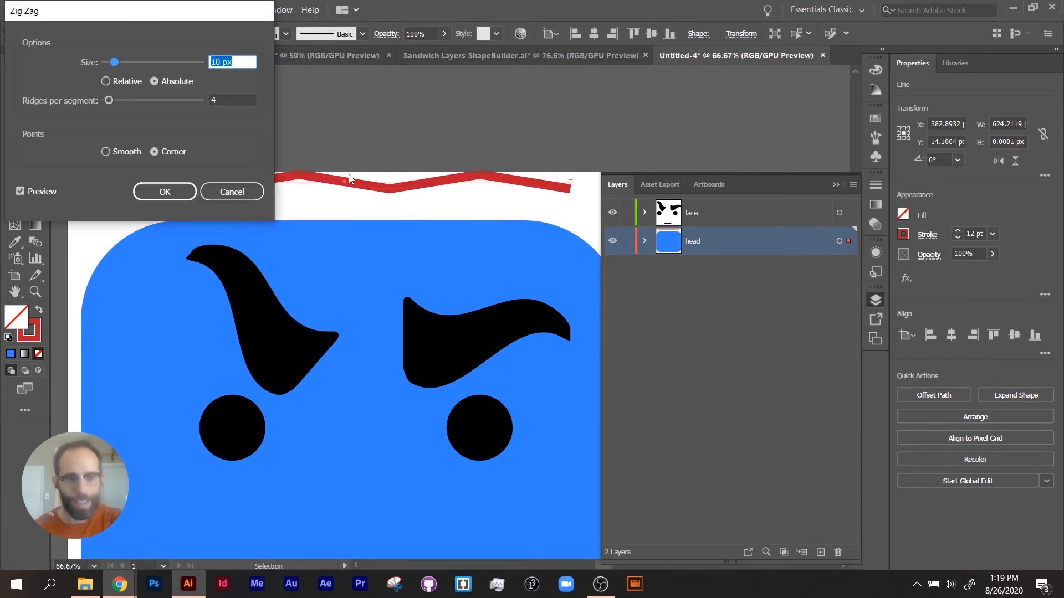
pyautogui.moveTo(205, 17); pyautogui.dragTo(826, 41)
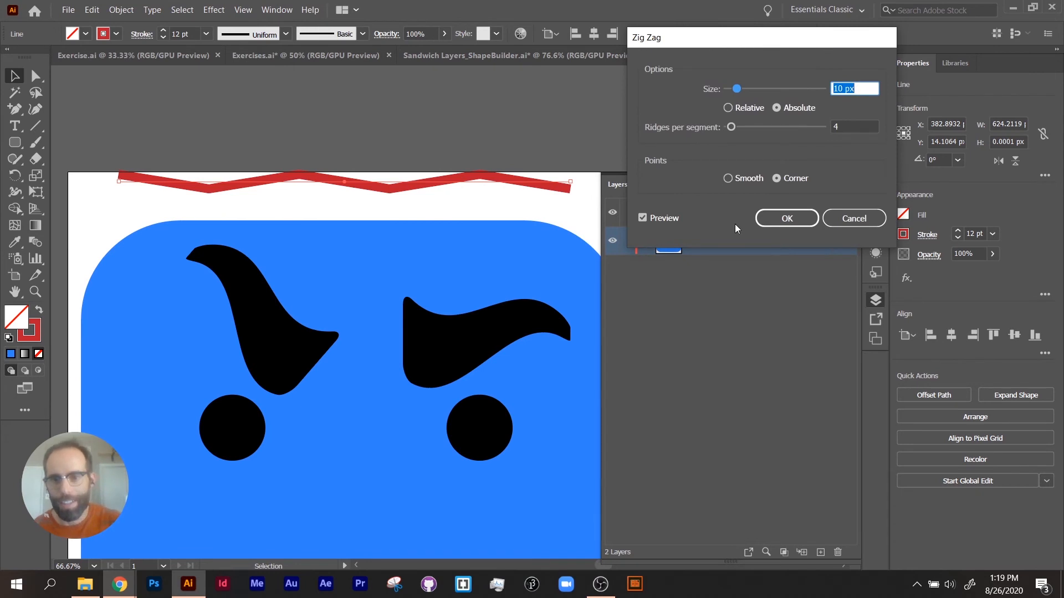
pyautogui.moveTo(710, 46); pyautogui.dragTo(670, 46)
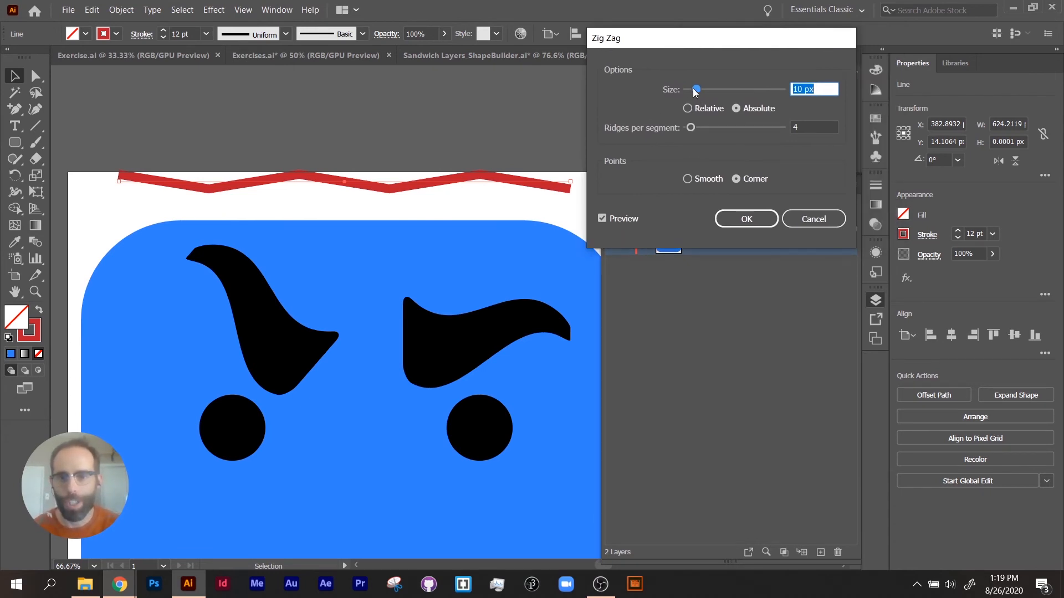
pyautogui.moveTo(695, 91); pyautogui.dragTo(715, 95)
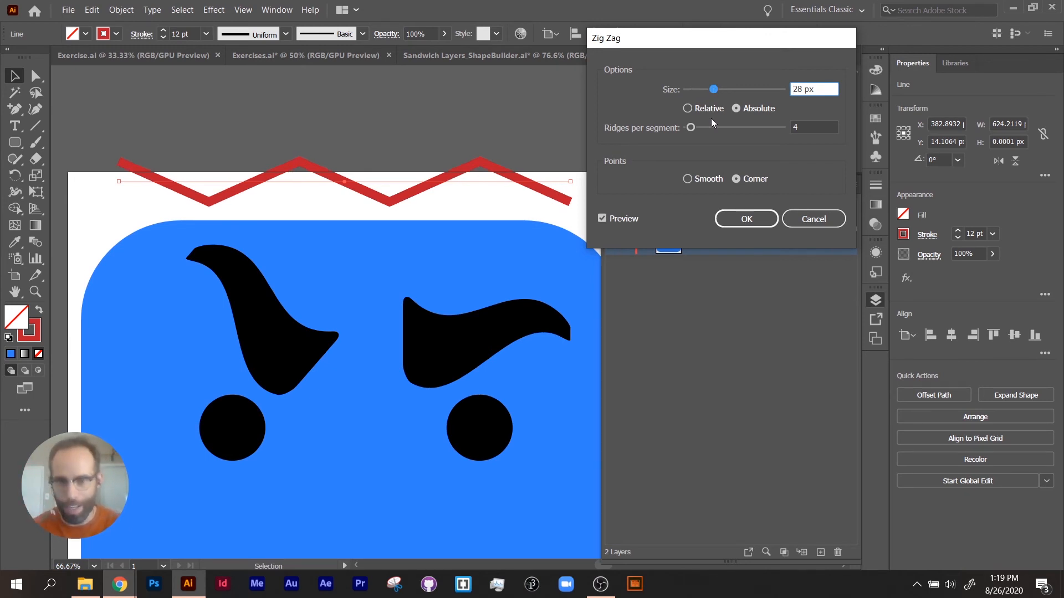
pyautogui.moveTo(713, 89); pyautogui.dragTo(728, 89)
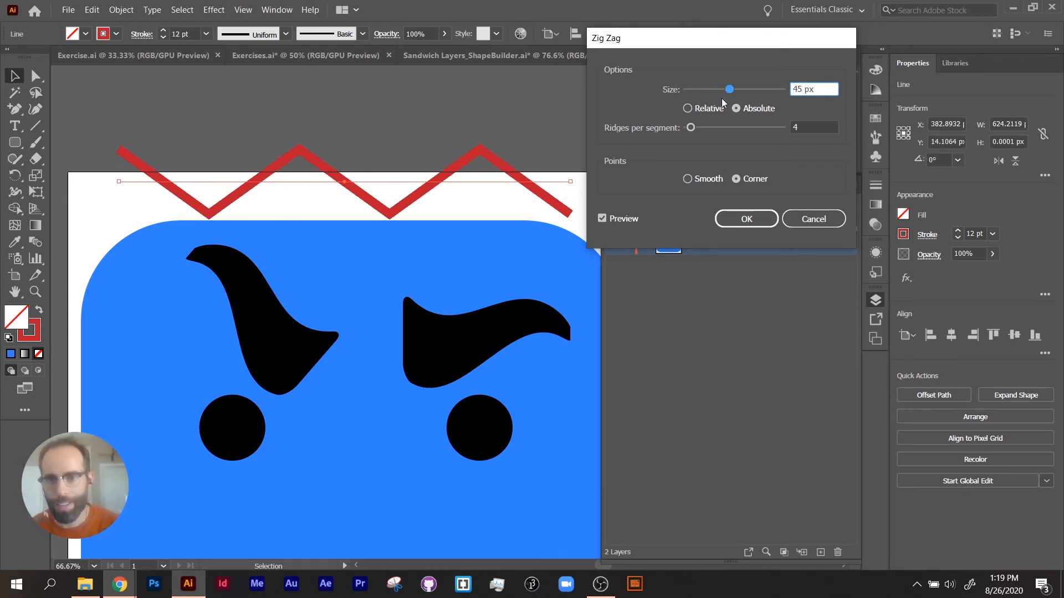
# Compare smooth and corner points for the zigzag, and apply the effect with 25 ridges per segment and corner points
pyautogui.moveTo(692, 128); pyautogui.dragTo(706, 132)
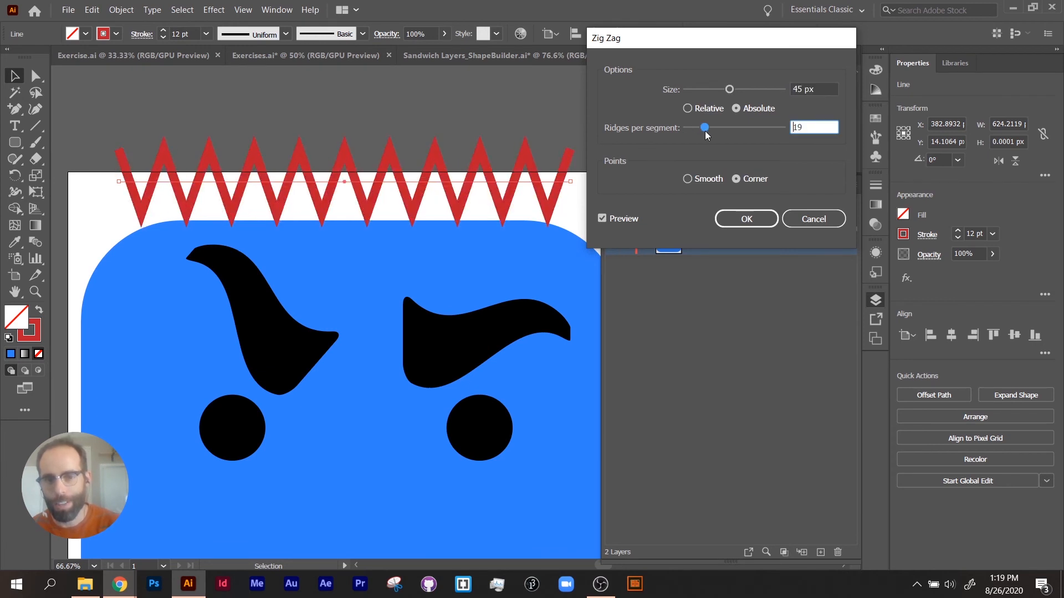
pyautogui.click(687, 178)
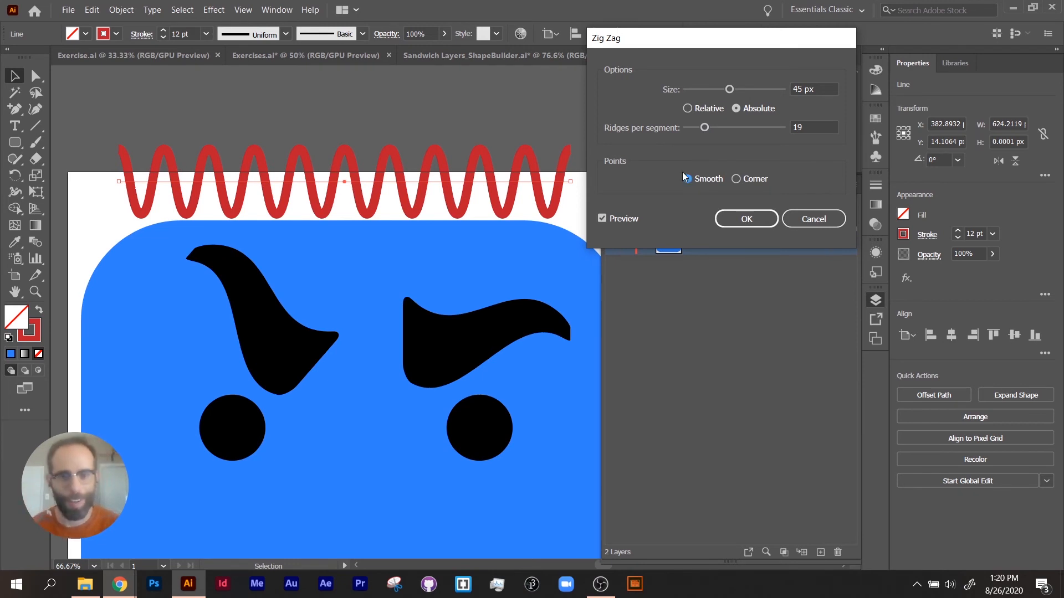
pyautogui.click(735, 178)
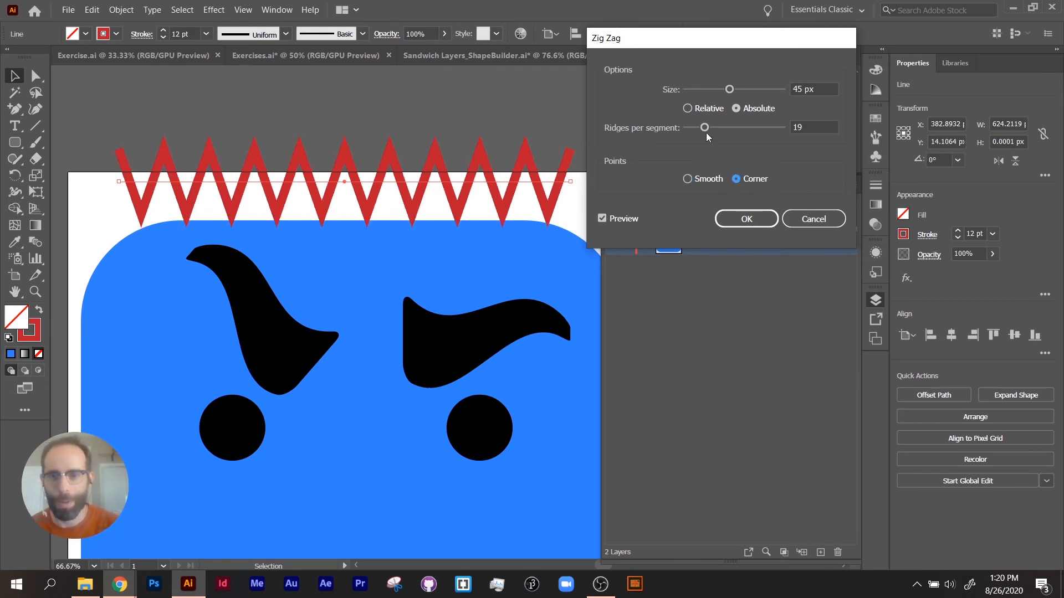
pyautogui.moveTo(706, 129); pyautogui.dragTo(713, 129)
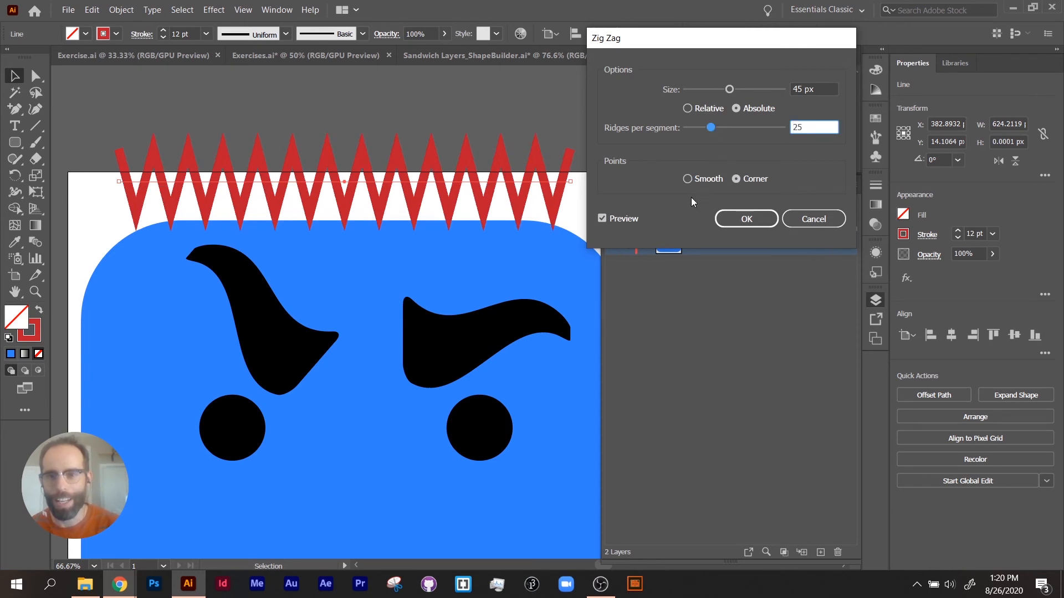
pyautogui.click(746, 220)
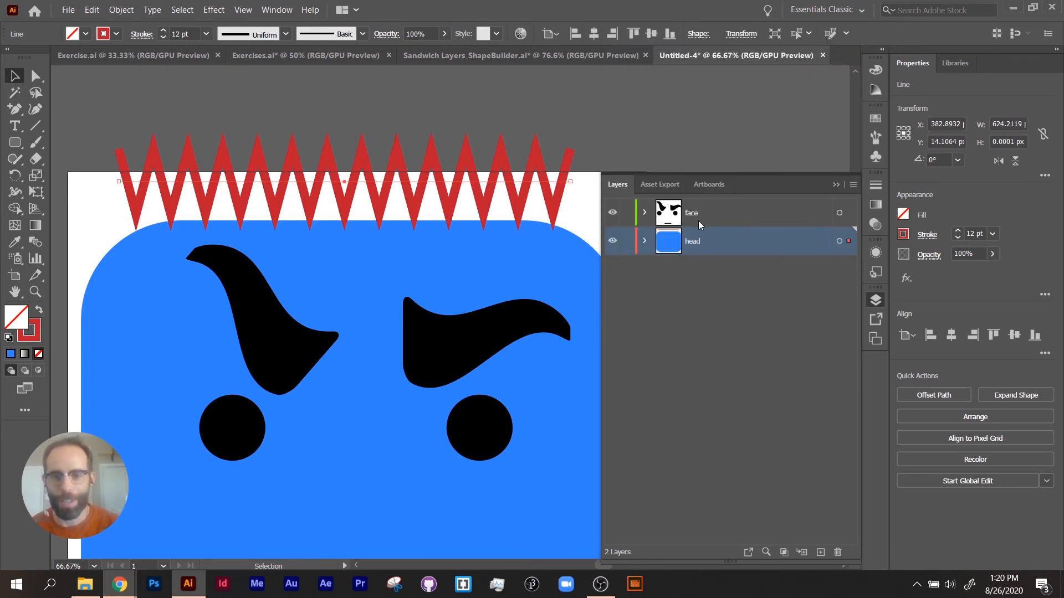
# Move the zigzag line down onto the top edge of the head and stretch it to about 632 px wide
pyautogui.moveTo(570, 180)
pyautogui.mouseDown()
pyautogui.moveTo(570, 194)
pyautogui.moveTo(572, 183)
pyautogui.mouseUp()
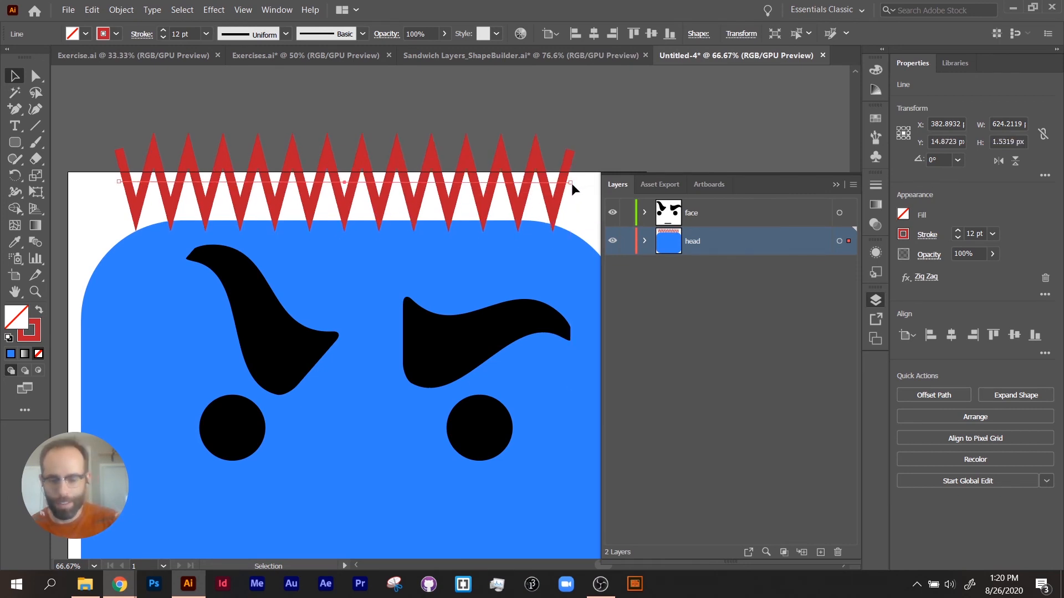
pyautogui.hotkey('ctrl', '-')
pyautogui.moveTo(526, 234); pyautogui.dragTo(431, 100)
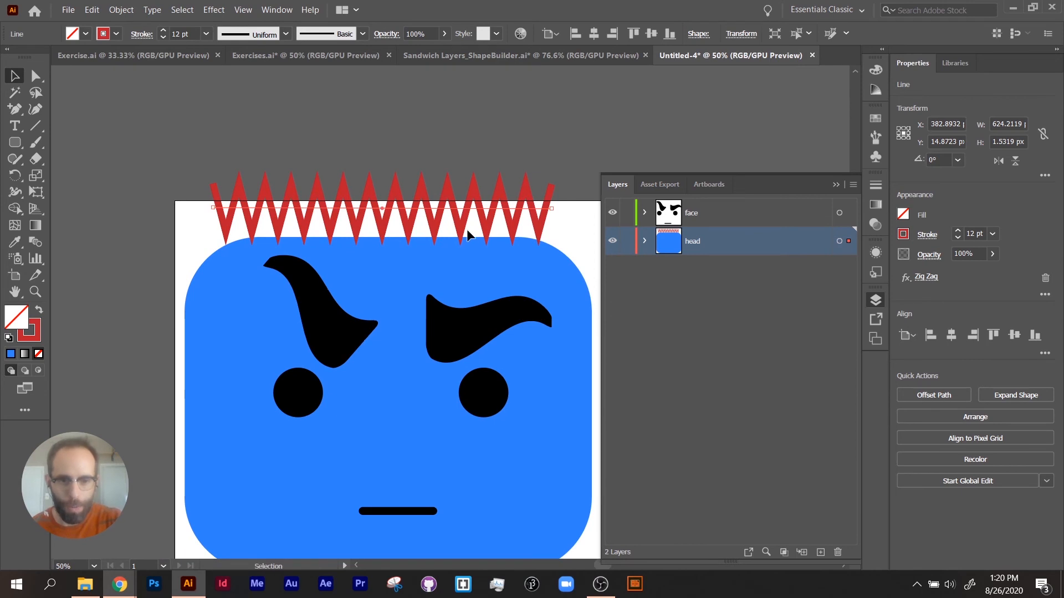
pyautogui.click(463, 244)
pyautogui.click(465, 212)
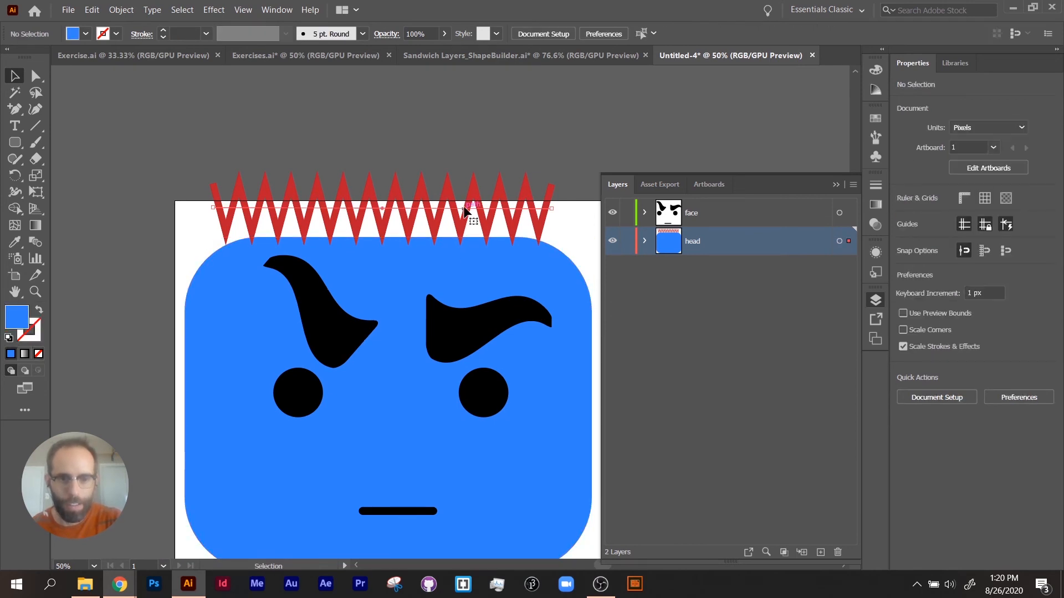
pyautogui.click(467, 213)
pyautogui.moveTo(467, 213); pyautogui.dragTo(468, 221)
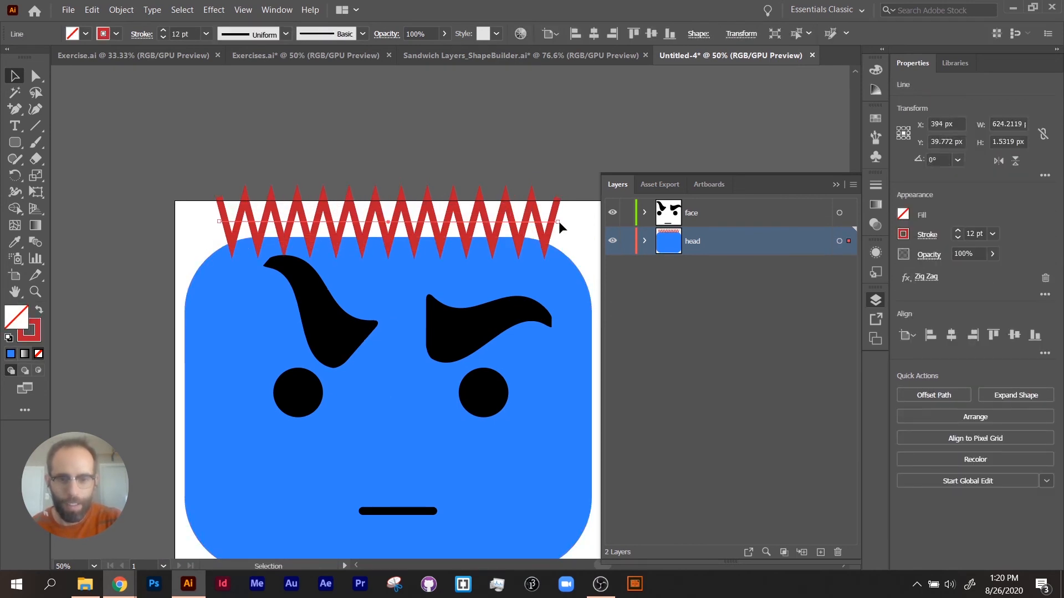
pyautogui.moveTo(556, 220)
pyautogui.mouseDown()
pyautogui.moveTo(427, 220)
pyautogui.moveTo(561, 221)
pyautogui.mouseUp()
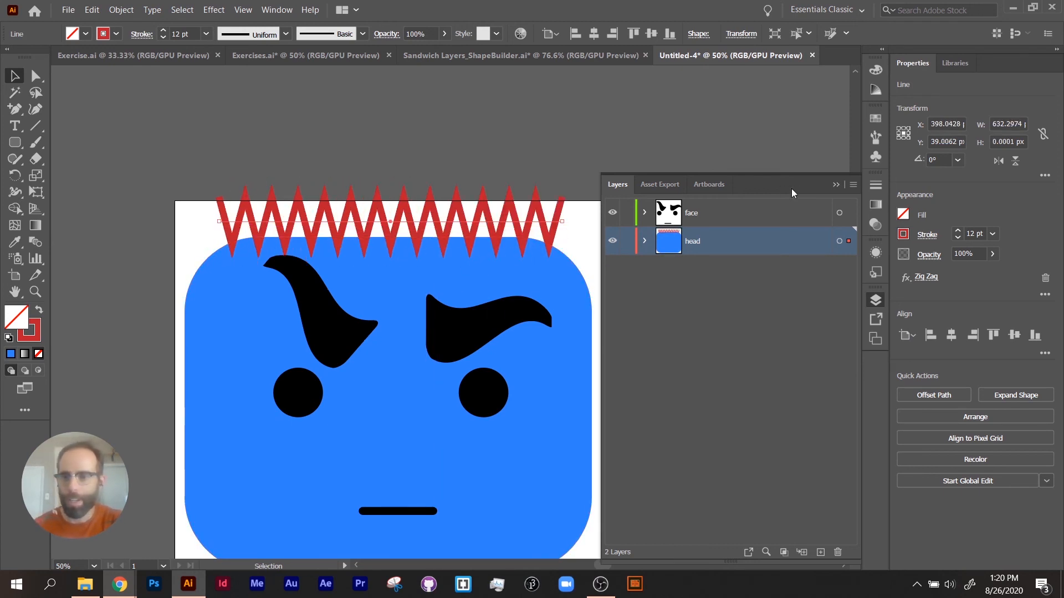
# Give the zigzag stroke round caps and round corner joins
pyautogui.click(874, 190)
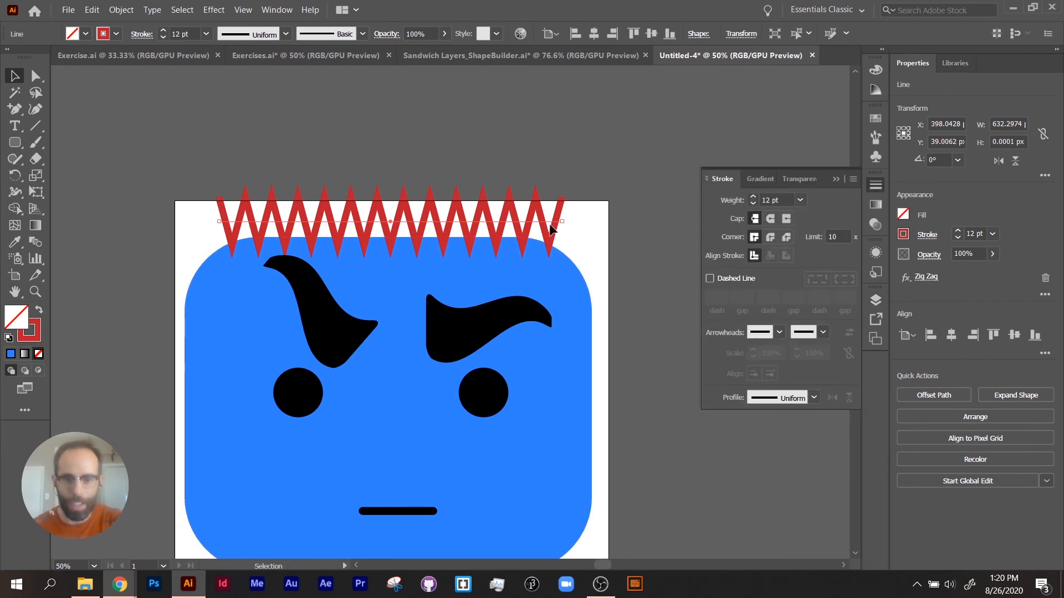
pyautogui.click(771, 220)
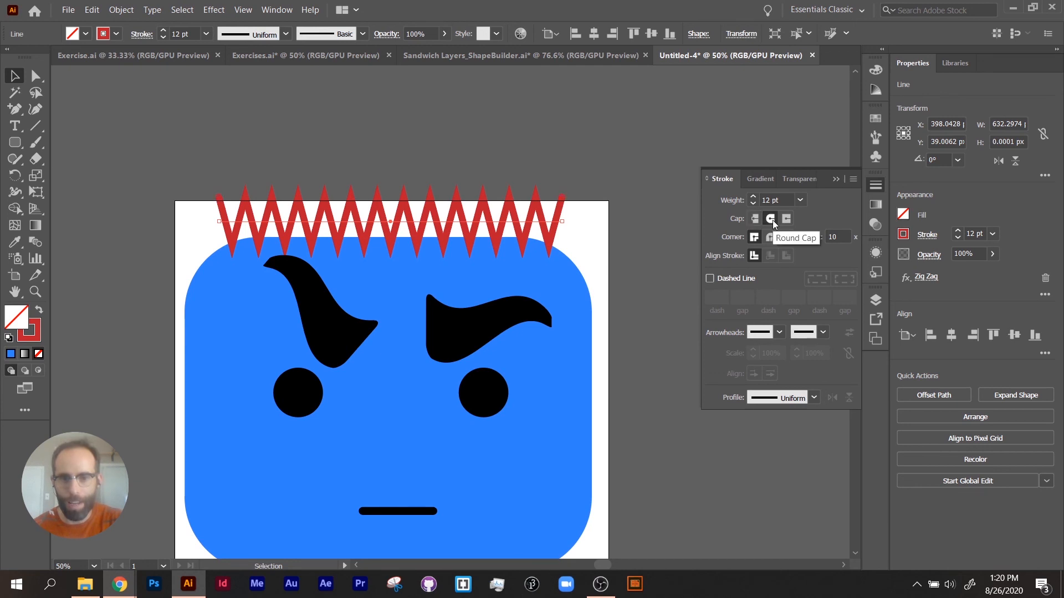
pyautogui.hotkey('ctrl', '=')
pyautogui.hotkey('ctrl', '=')
pyautogui.hotkey('ctrl', '=')
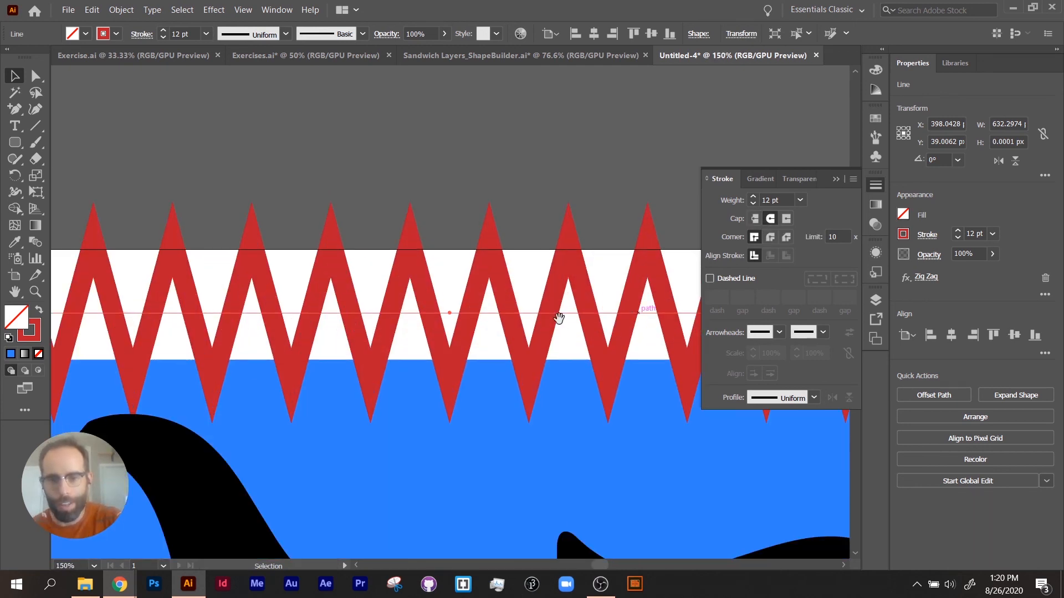
pyautogui.moveTo(230, 297); pyautogui.dragTo(220, 297)
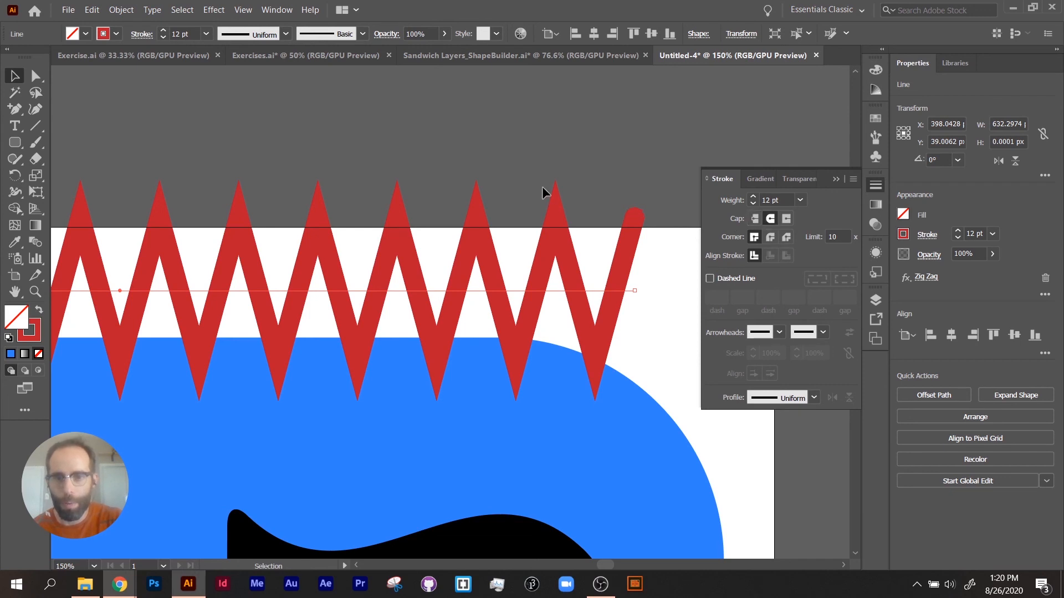
pyautogui.click(769, 238)
pyautogui.click(689, 317)
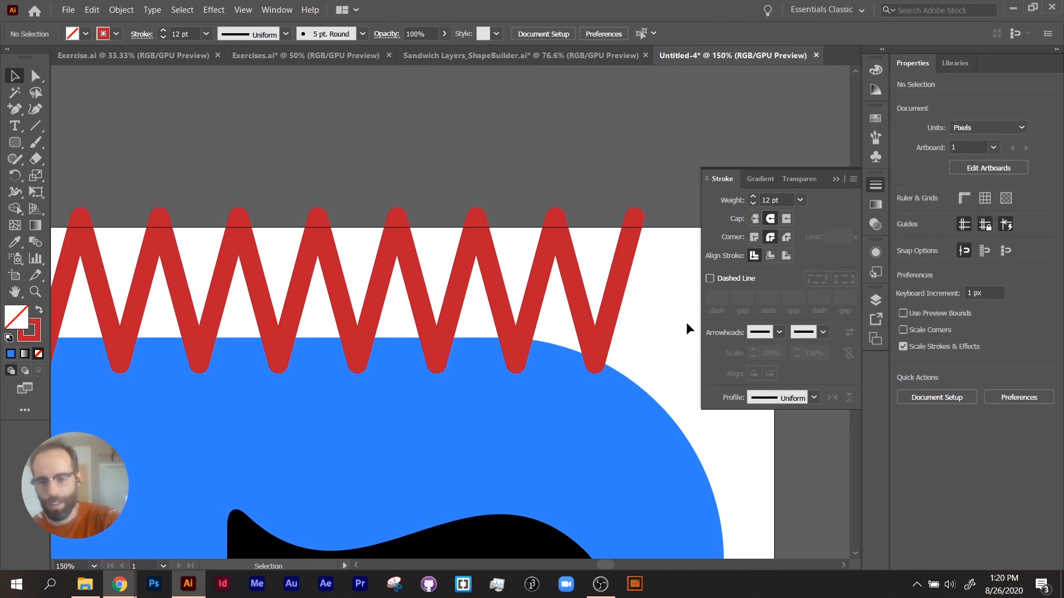
# Nudge all of the artwork down 70 px so the hair fits on the artboard
pyautogui.hotkey('ctrl', '-')
pyautogui.hotkey('ctrl', '-')
pyautogui.hotkey('ctrl', '-')
pyautogui.hotkey('ctrl', '-')
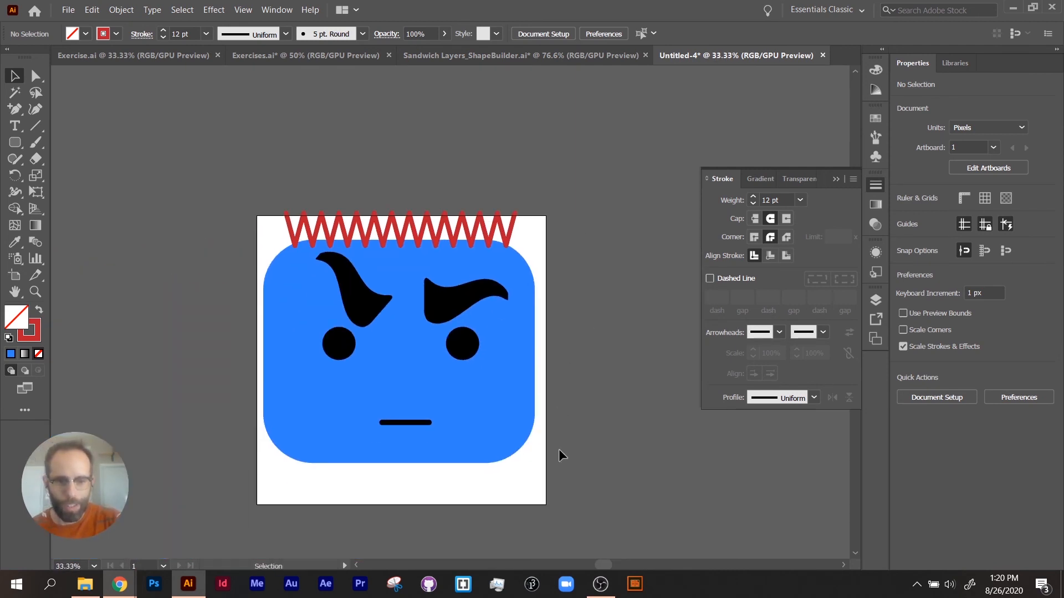
pyautogui.hotkey('ctrl', 'a')
pyautogui.hotkey('shift', 'Down')
pyautogui.hotkey('shift', 'Down')
pyautogui.hotkey('shift', 'Down')
pyautogui.hotkey('shift', 'Down')
pyautogui.hotkey('shift', 'Down')
pyautogui.hotkey('shift', 'Down')
pyautogui.hotkey('shift', 'Down')
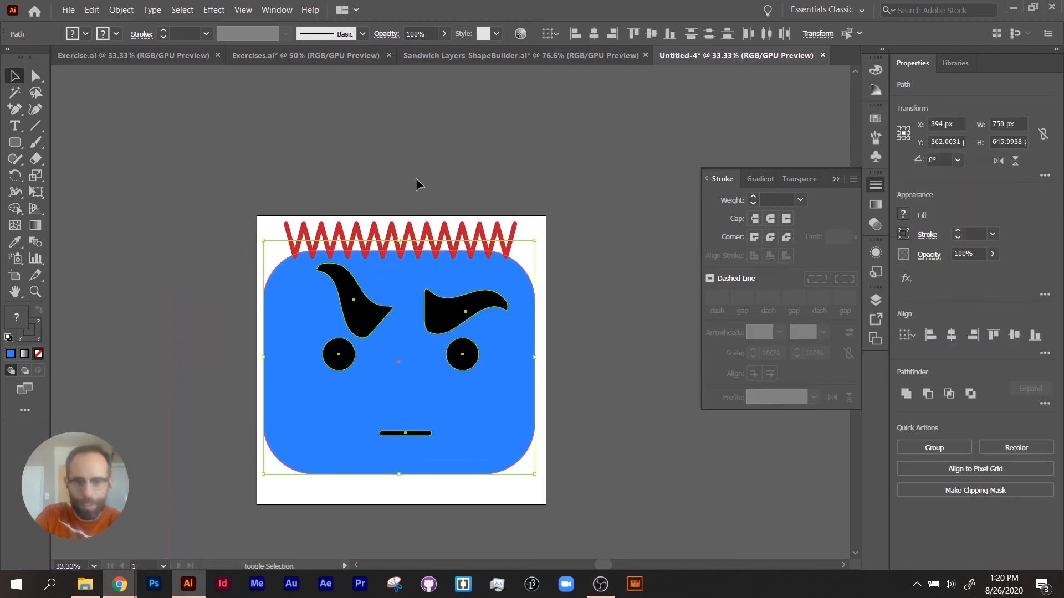
pyautogui.click(534, 197)
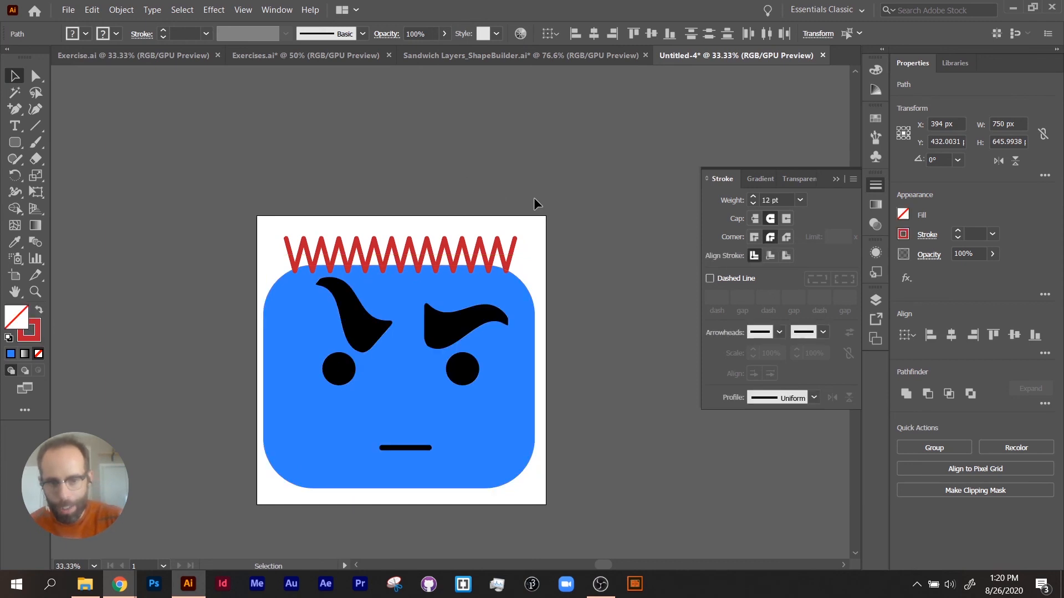
# Center the zigzag hair horizontally over the head and expand its appearance into an editable path
pyautogui.hotkey('ctrl', '+')
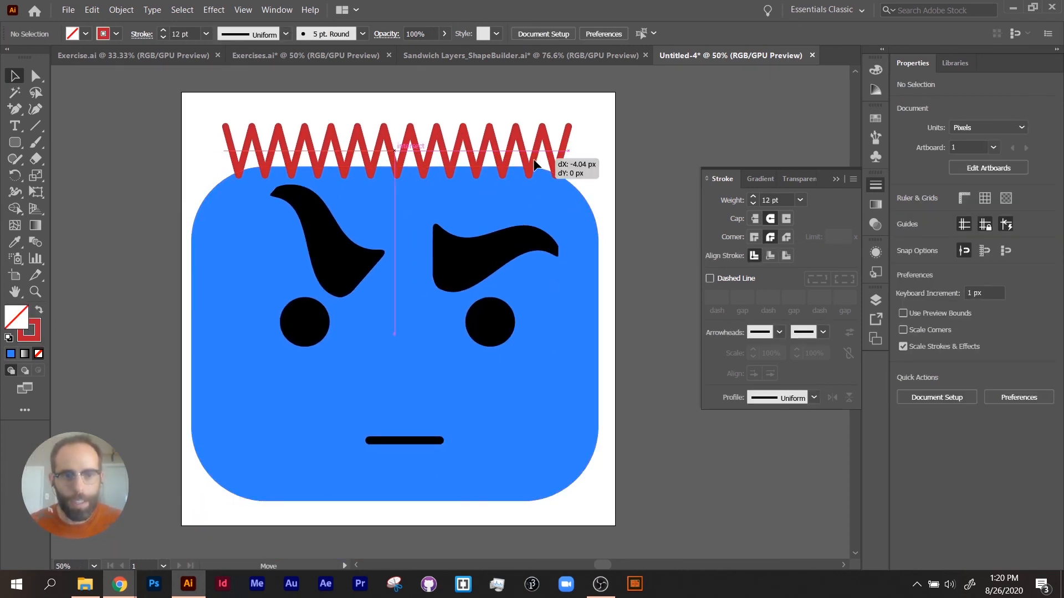
pyautogui.click(533, 158)
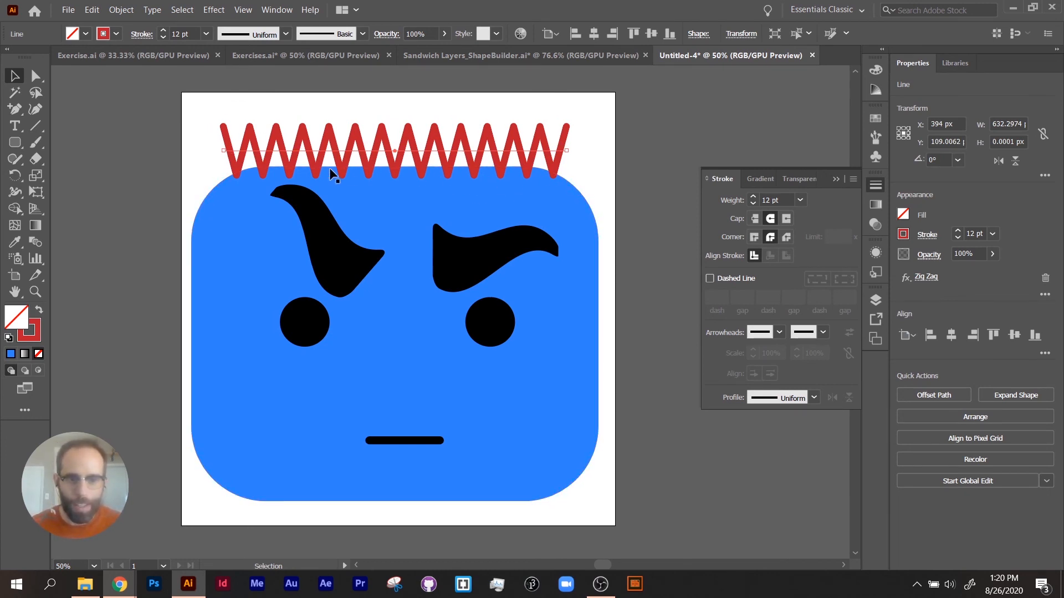
pyautogui.click(113, 11)
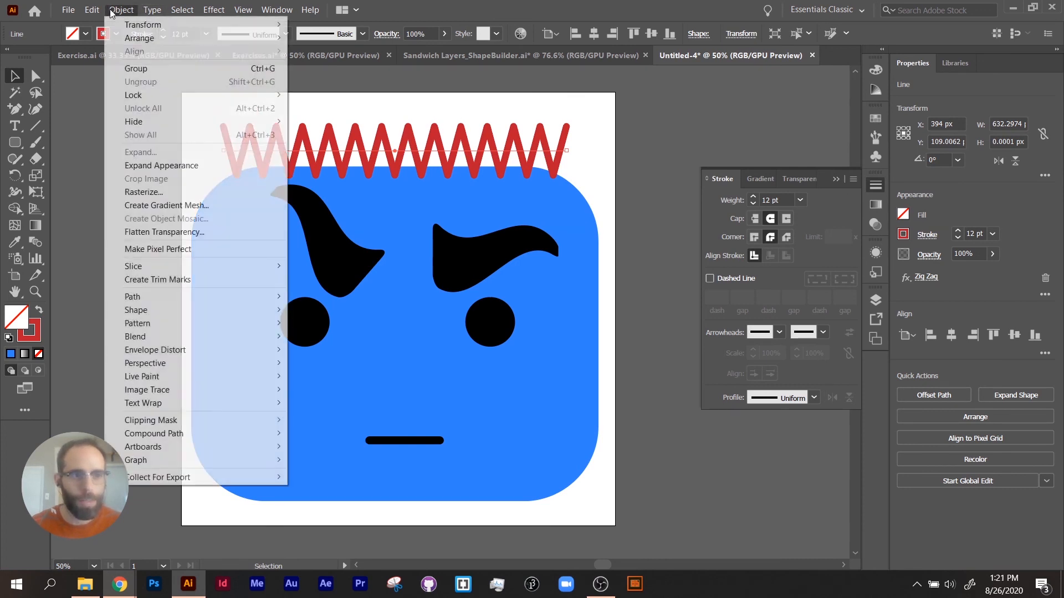
pyautogui.click(151, 165)
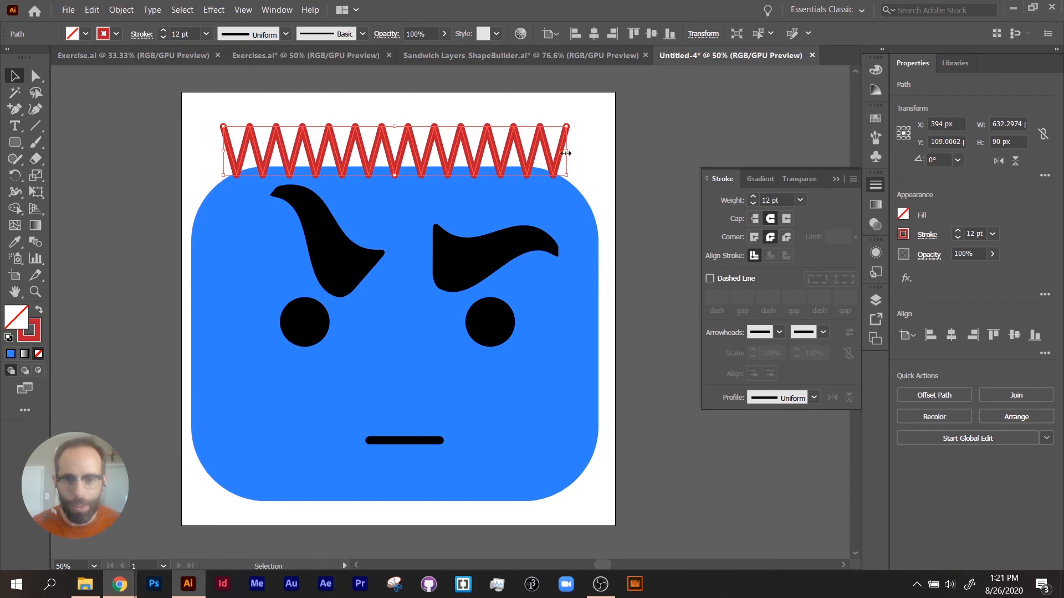
# Try tilting the expanded zigzag hair clockwise, and undo the rotation
pyautogui.moveTo(566, 153)
pyautogui.mouseDown()
pyautogui.moveTo(413, 152)
pyautogui.moveTo(556, 151)
pyautogui.moveTo(577, 174)
pyautogui.mouseUp()
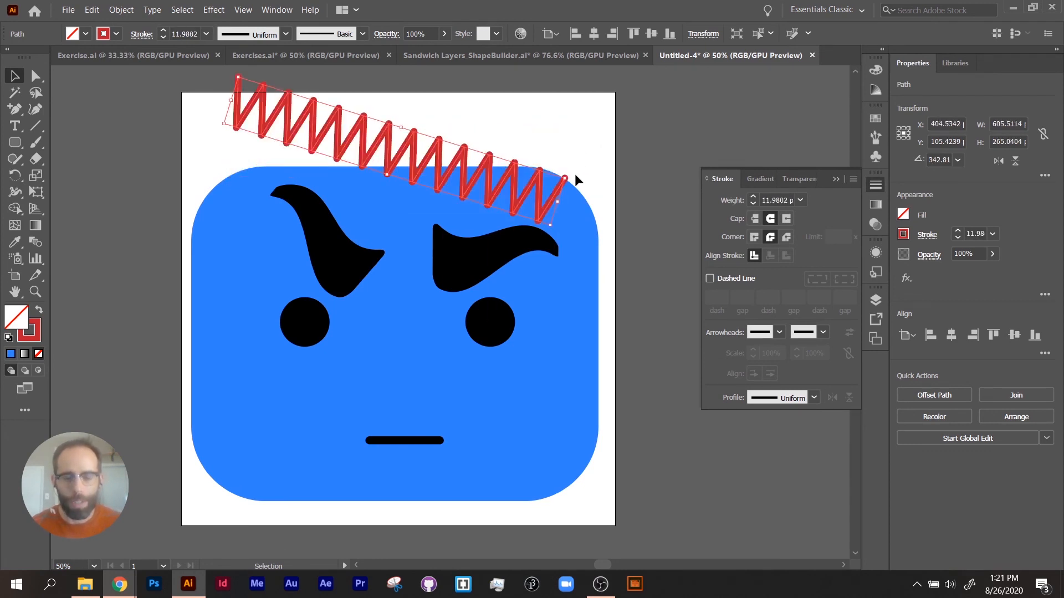
pyautogui.hotkey('ctrl', 'z')
pyautogui.click(603, 178)
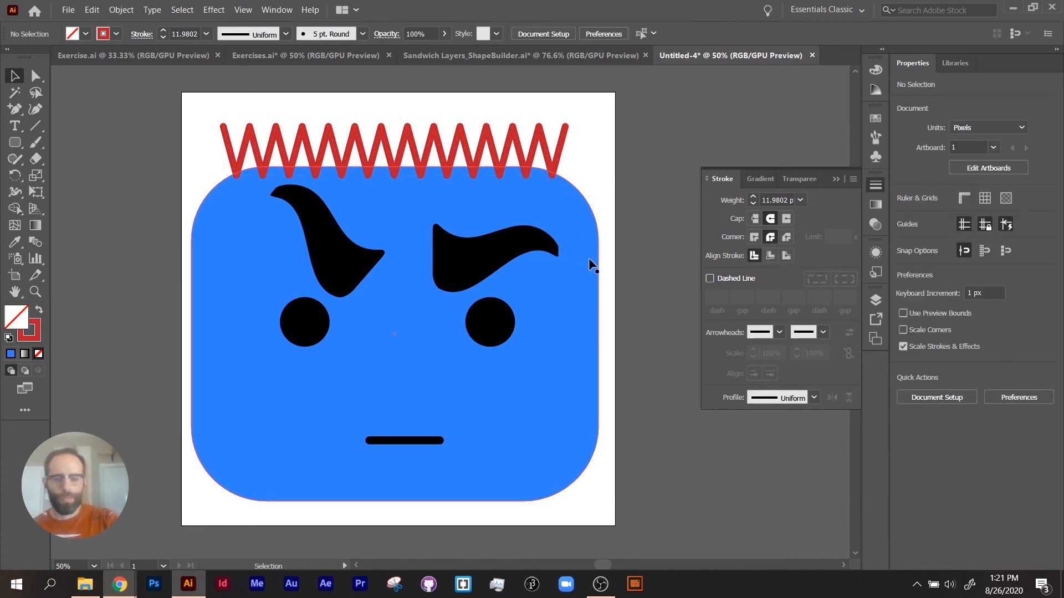
pyautogui.scroll(-2, 609, 293)
pyautogui.hotkey('ctrl', '-')
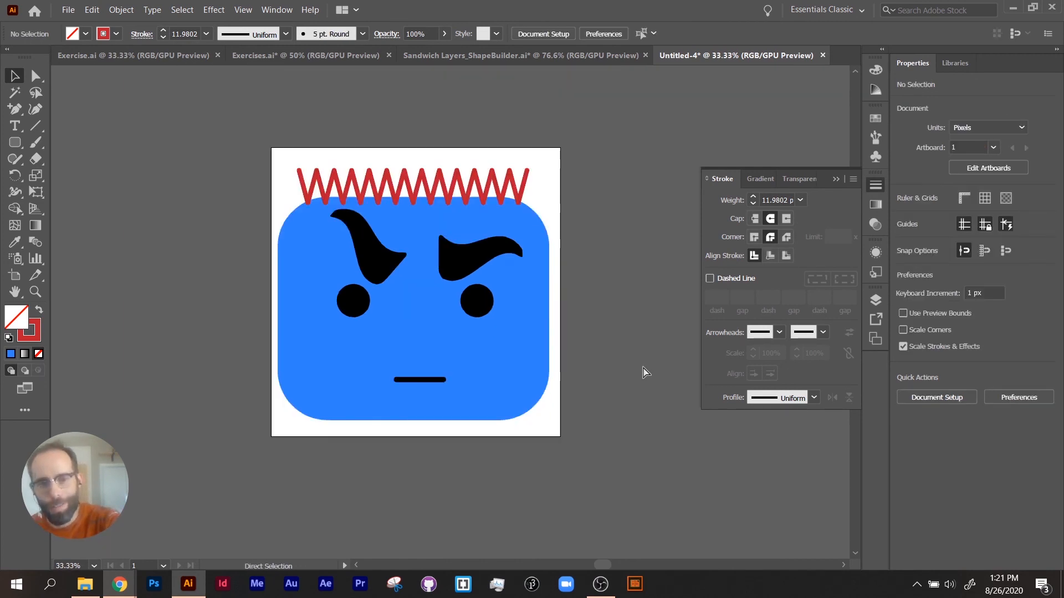